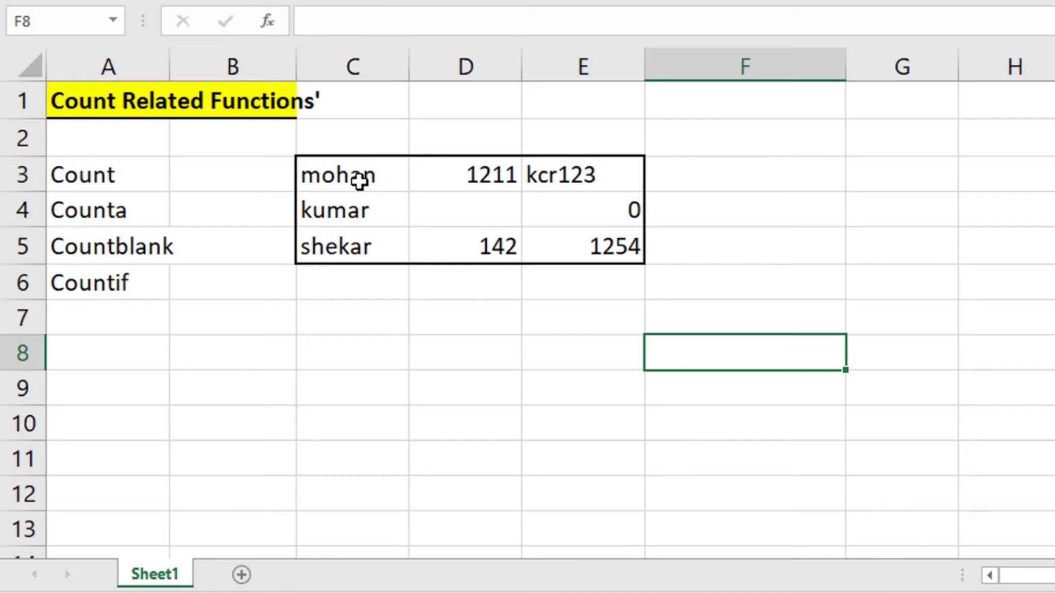
- Review the C3:E5 data: names mohan, kumar, shekar, numbers 1211, 142, 1254, blank D4, zero E4
{"action": "left_click", "coordinate": [359, 180]}
{"action": "left_click", "coordinate": [369, 213]}
{"action": "left_click", "coordinate": [365, 244]}
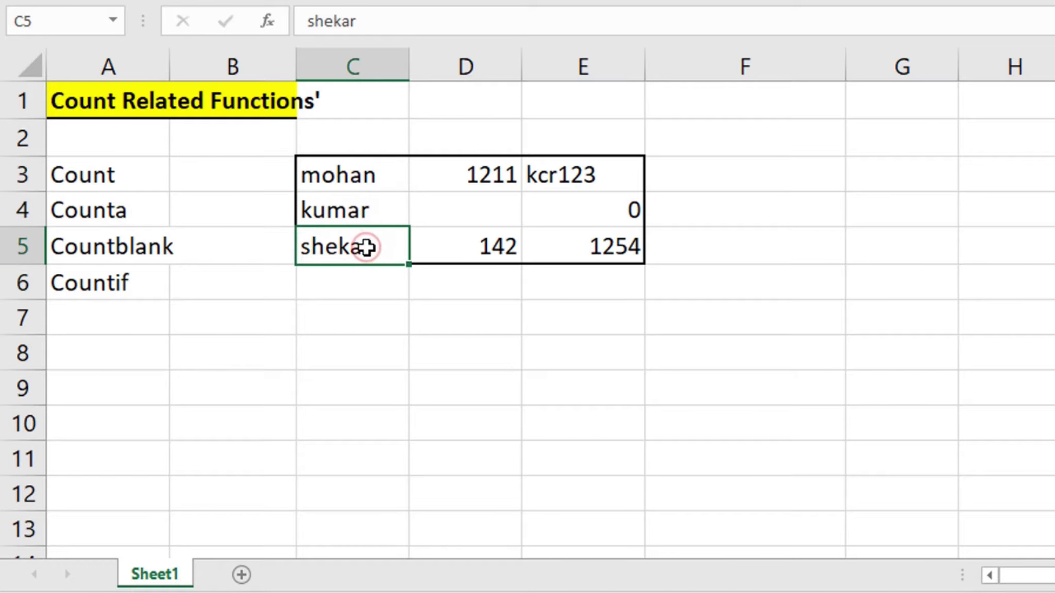
{"action": "left_click", "coordinate": [449, 176]}
{"action": "left_click", "coordinate": [445, 214]}
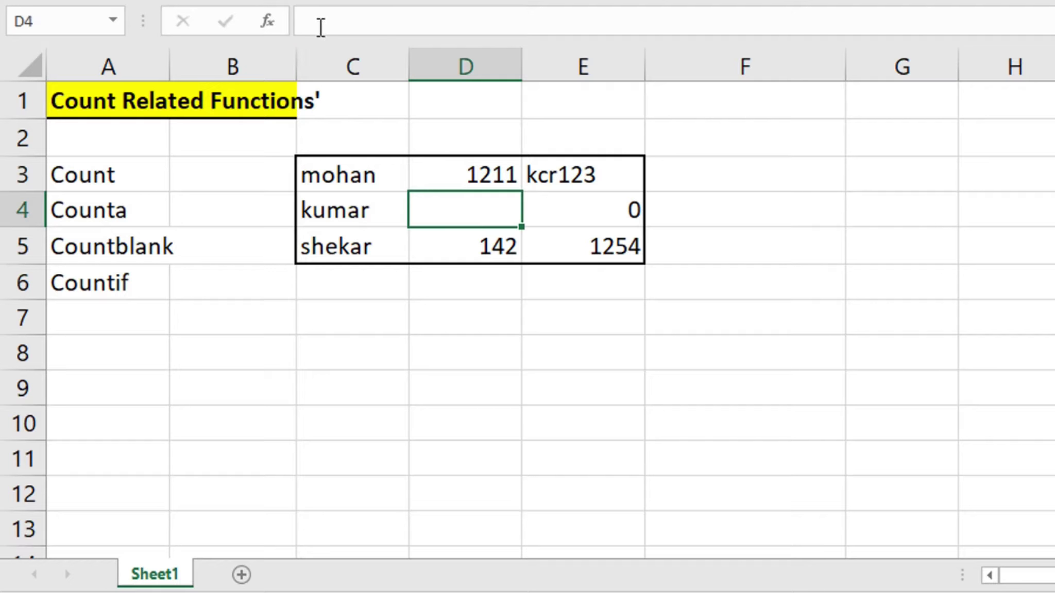
{"action": "left_click", "coordinate": [457, 246]}
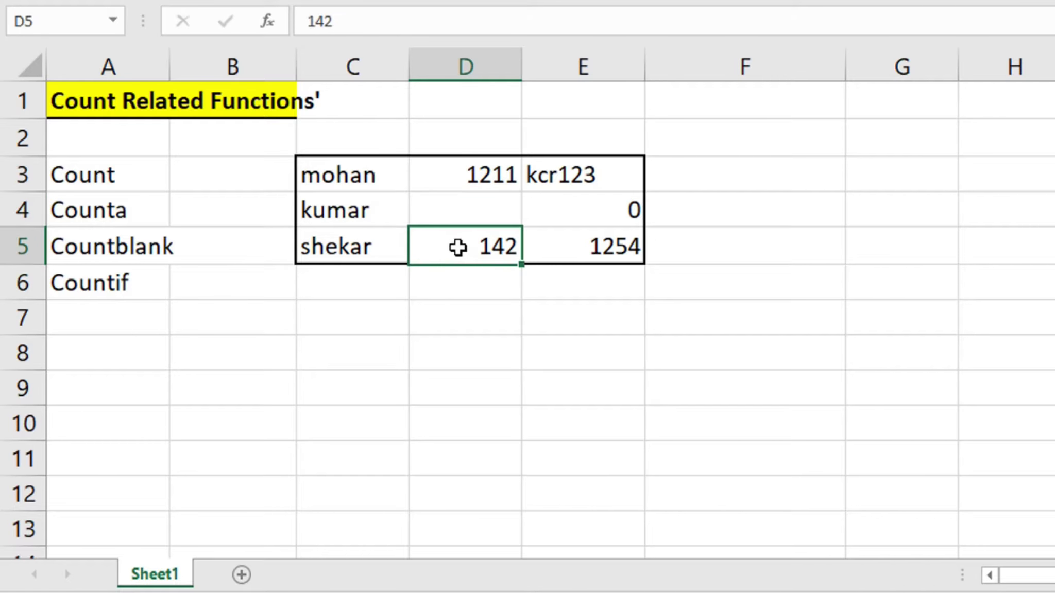
{"action": "left_click", "coordinate": [582, 396]}
{"action": "left_click", "coordinate": [105, 178]}
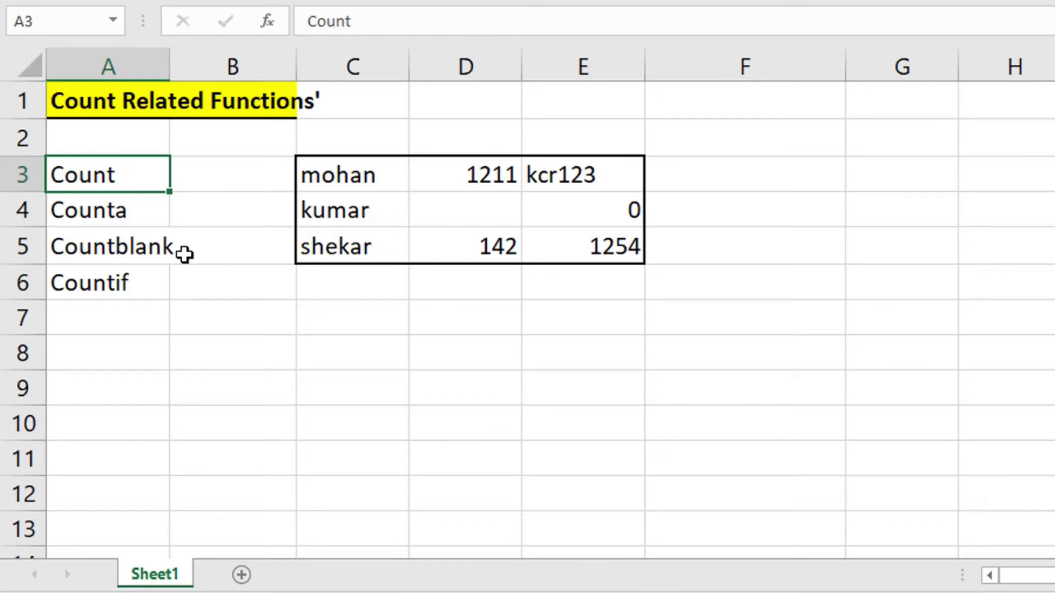
{"action": "left_click", "coordinate": [437, 178]}
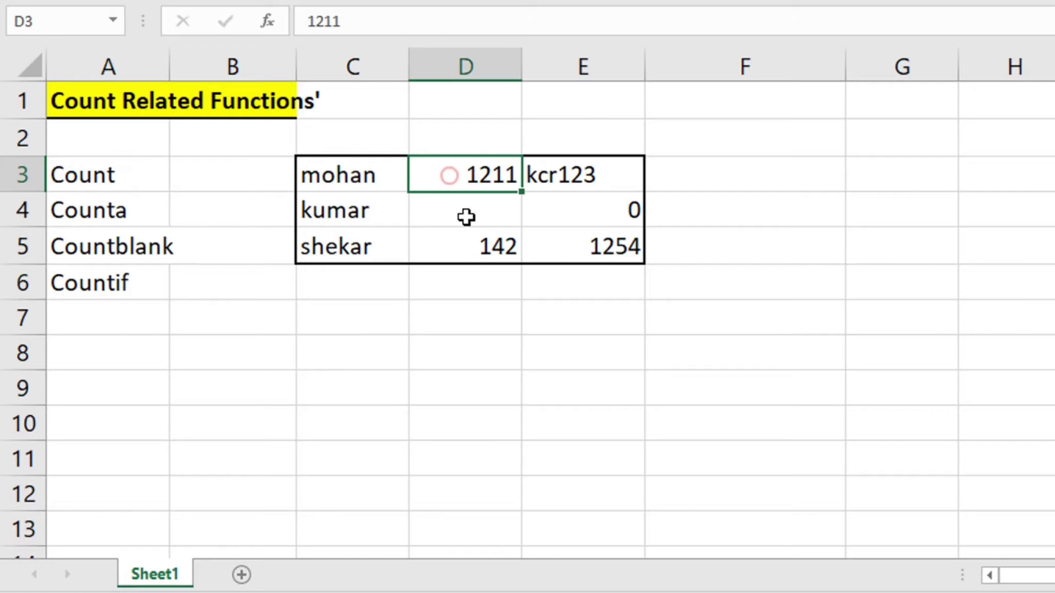
{"action": "left_click", "coordinate": [474, 247]}
{"action": "left_click", "coordinate": [577, 253]}
{"action": "left_click", "coordinate": [590, 207]}
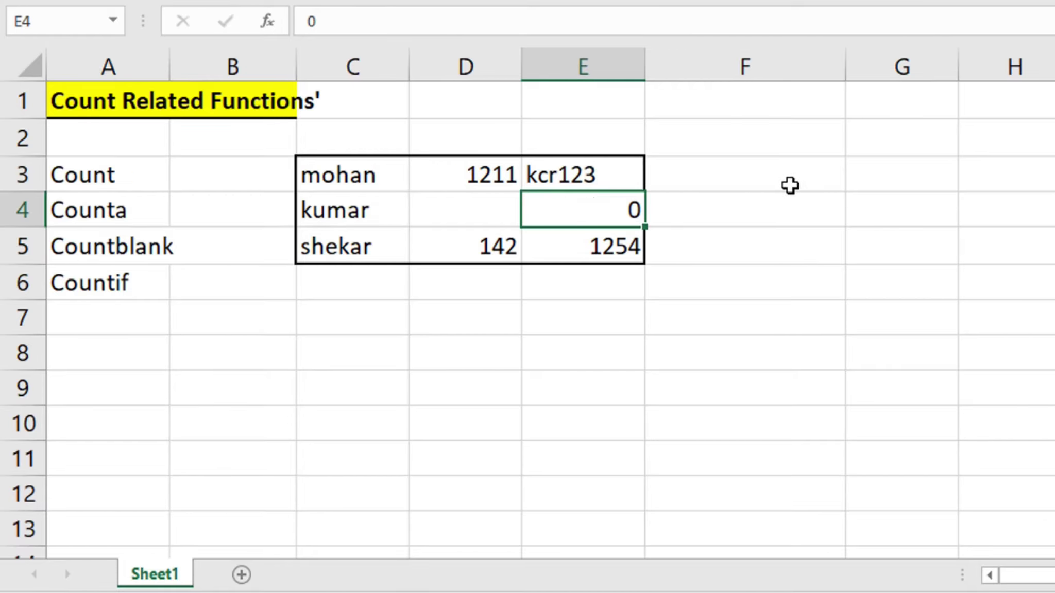
- Enter =COUNT(C3:E5) in G3, which returns 4 numeric cells
{"action": "left_click", "coordinate": [897, 188]}
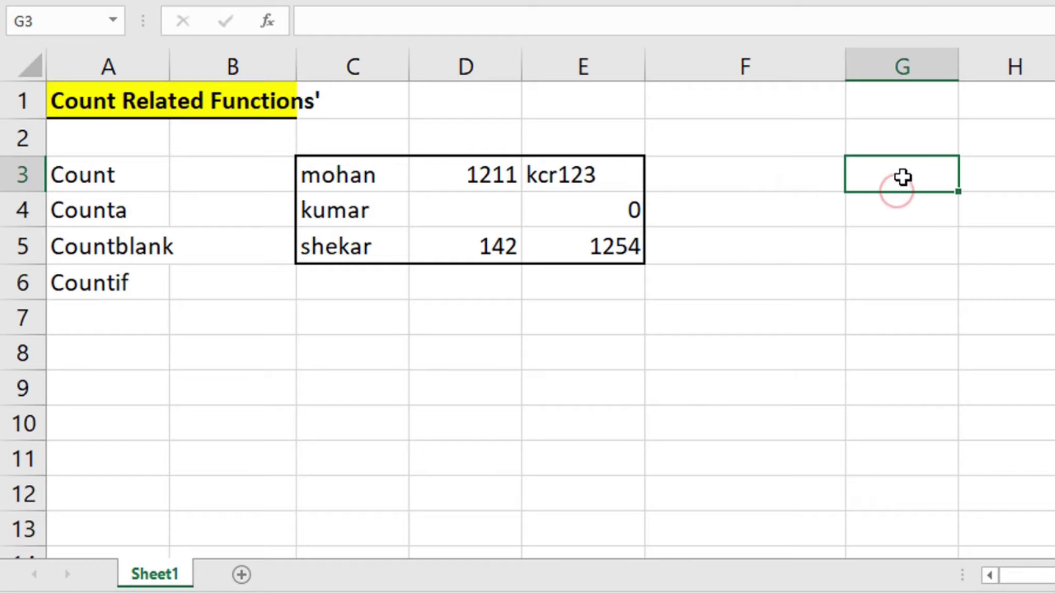
{"action": "double_click", "coordinate": [904, 177]}
{"action": "type", "text": "=cou"}
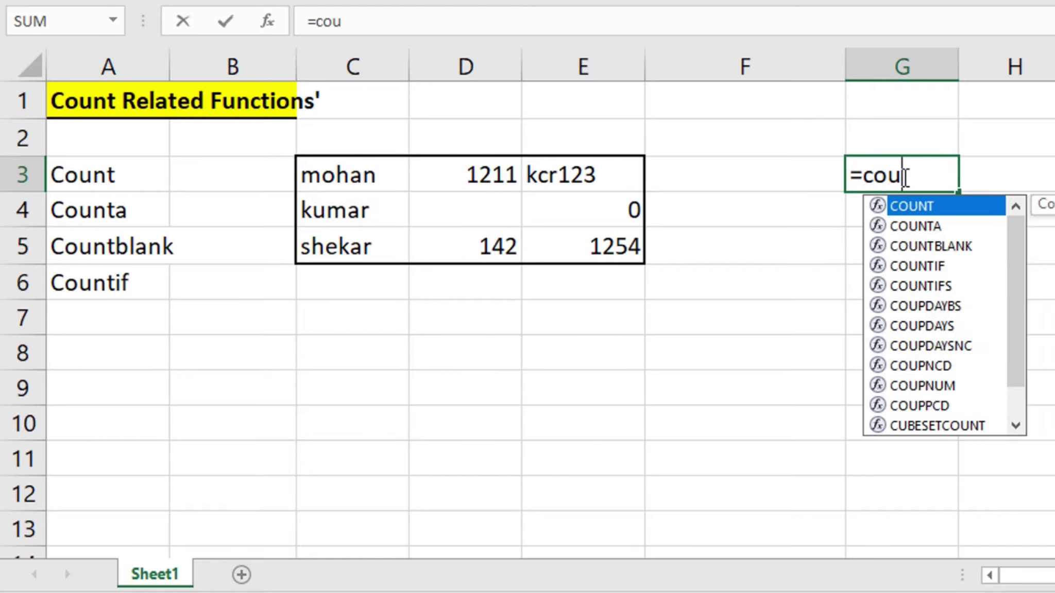
{"action": "type", "text": "nt("}
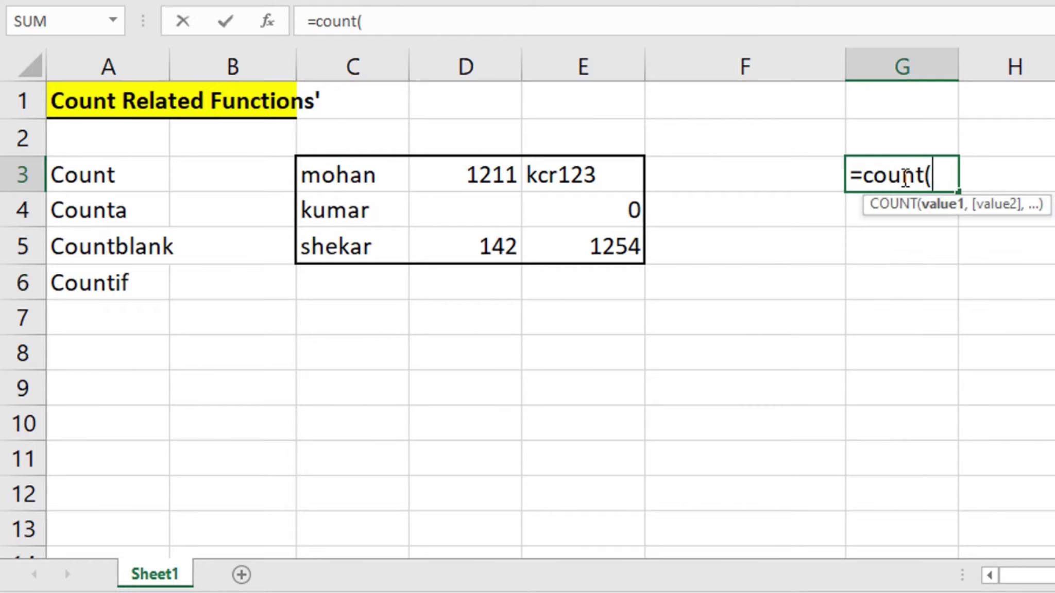
{"action": "left_click", "coordinate": [315, 174]}
{"action": "left_click_drag", "start_coordinate": [343, 188], "coordinate": [586, 246]}
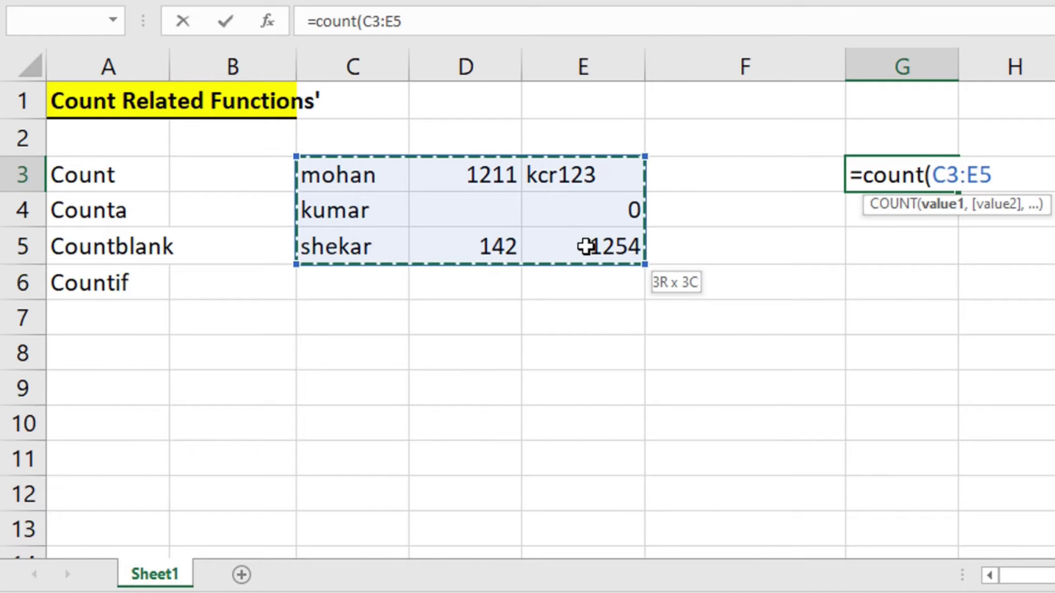
{"action": "type", "text": ")"}
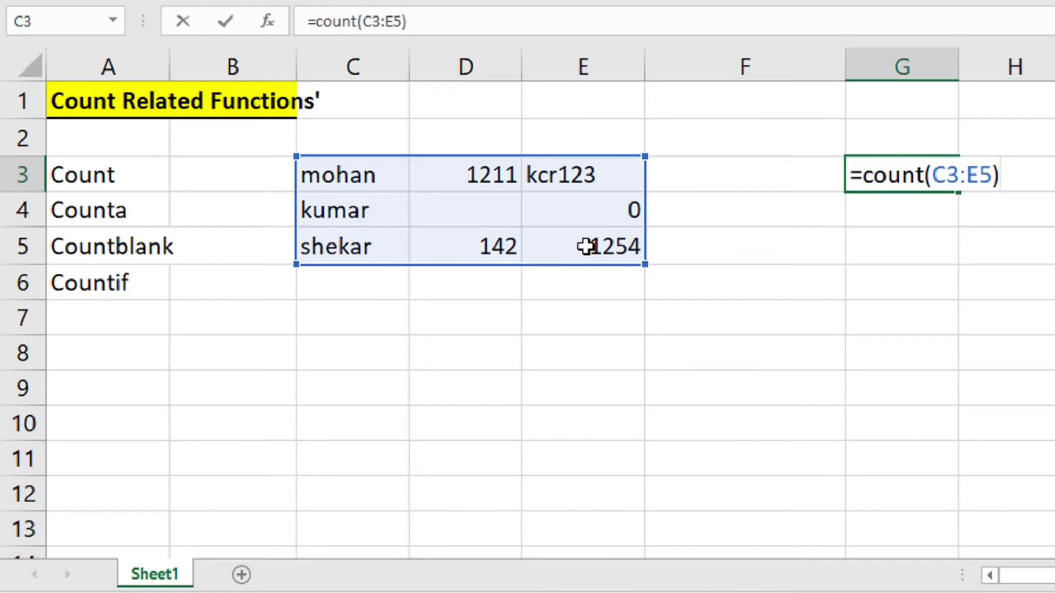
{"action": "key", "text": "Return"}
{"action": "left_click", "coordinate": [896, 177]}
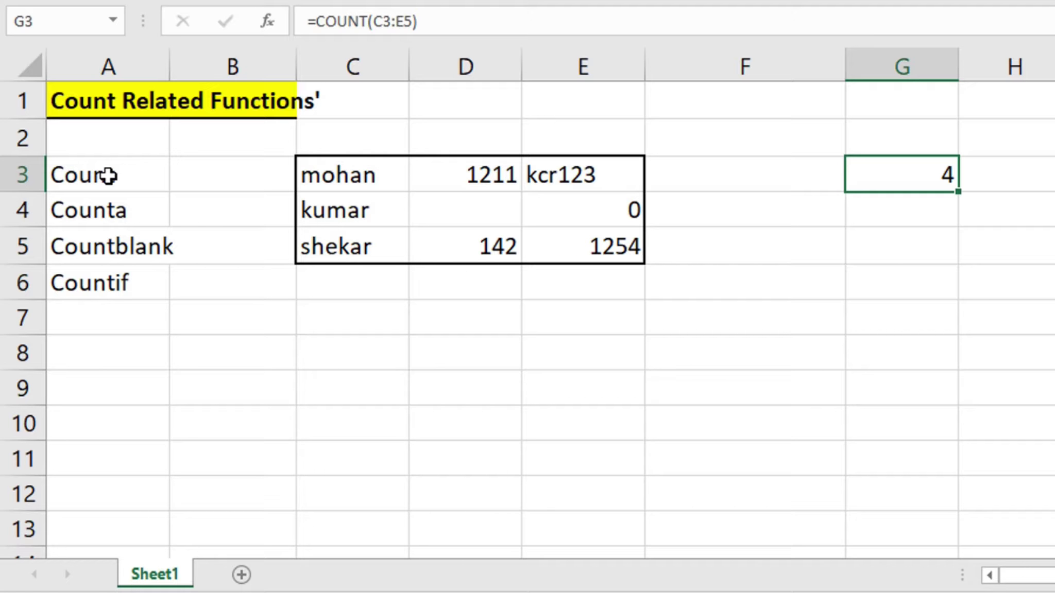
{"action": "left_click", "coordinate": [469, 178]}
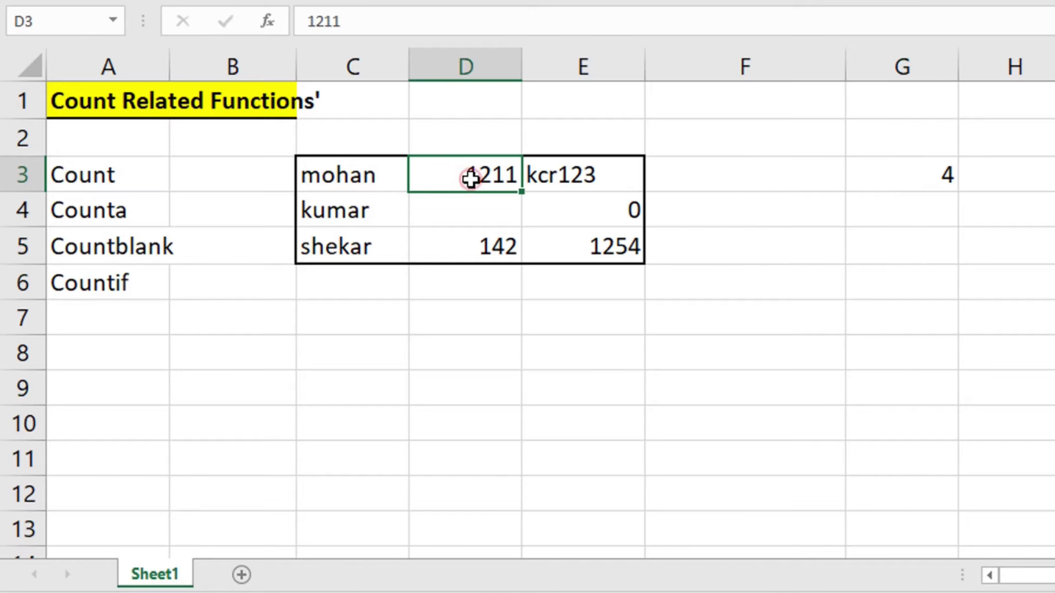
{"action": "left_click", "coordinate": [468, 250]}
{"action": "left_click", "coordinate": [573, 245]}
{"action": "left_click", "coordinate": [581, 206]}
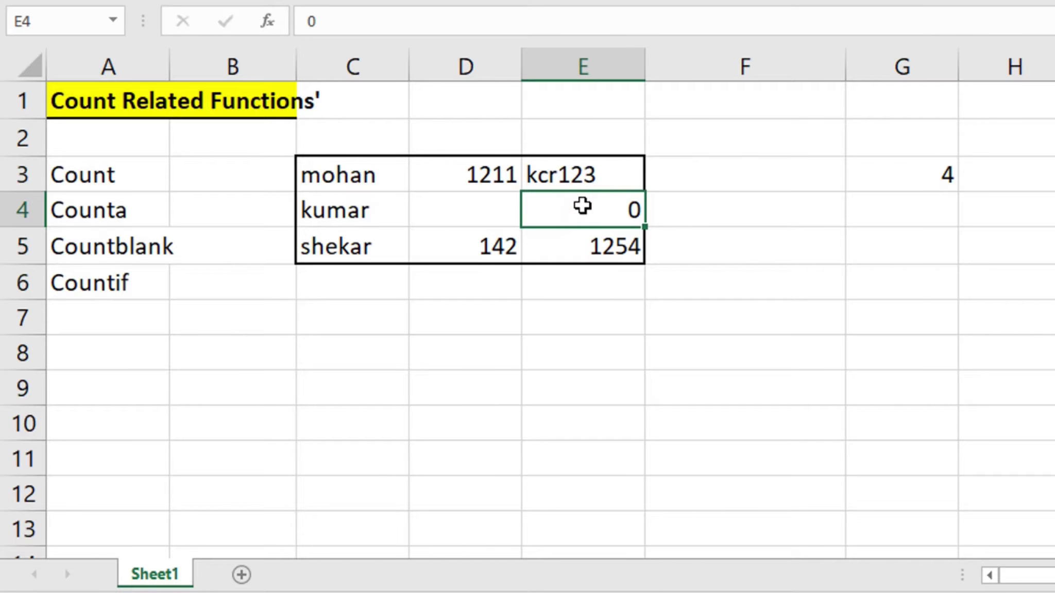
{"action": "left_click", "coordinate": [594, 176]}
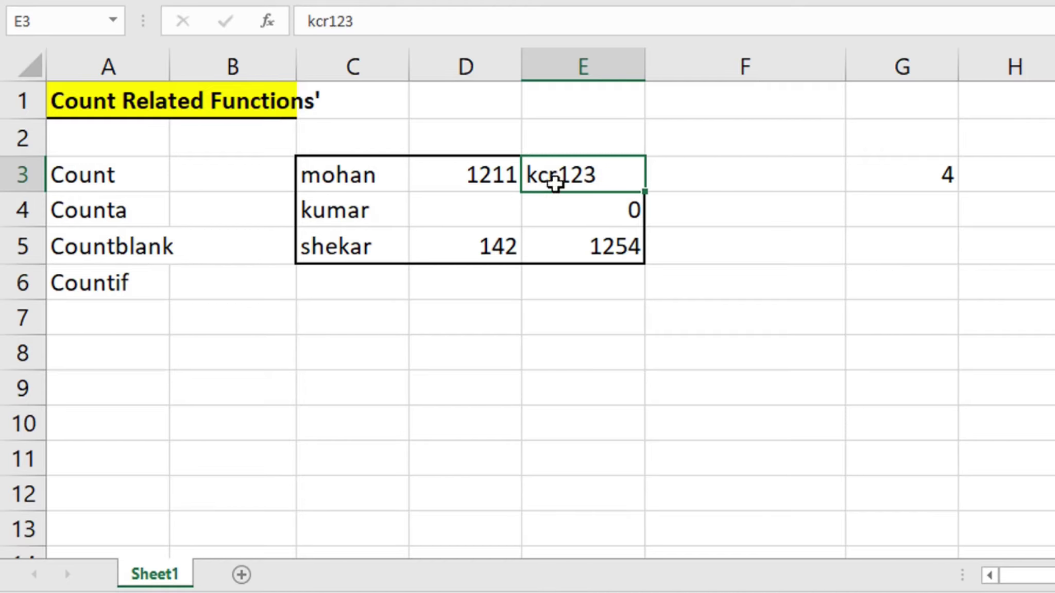
{"action": "left_click", "coordinate": [625, 324]}
{"action": "left_click", "coordinate": [95, 173]}
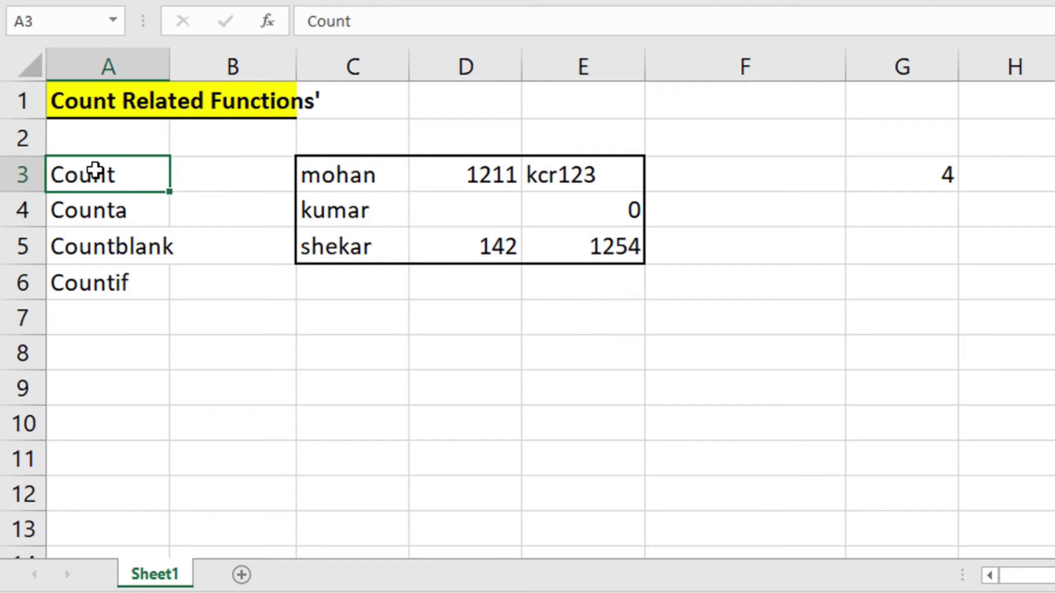
{"action": "left_click", "coordinate": [930, 177]}
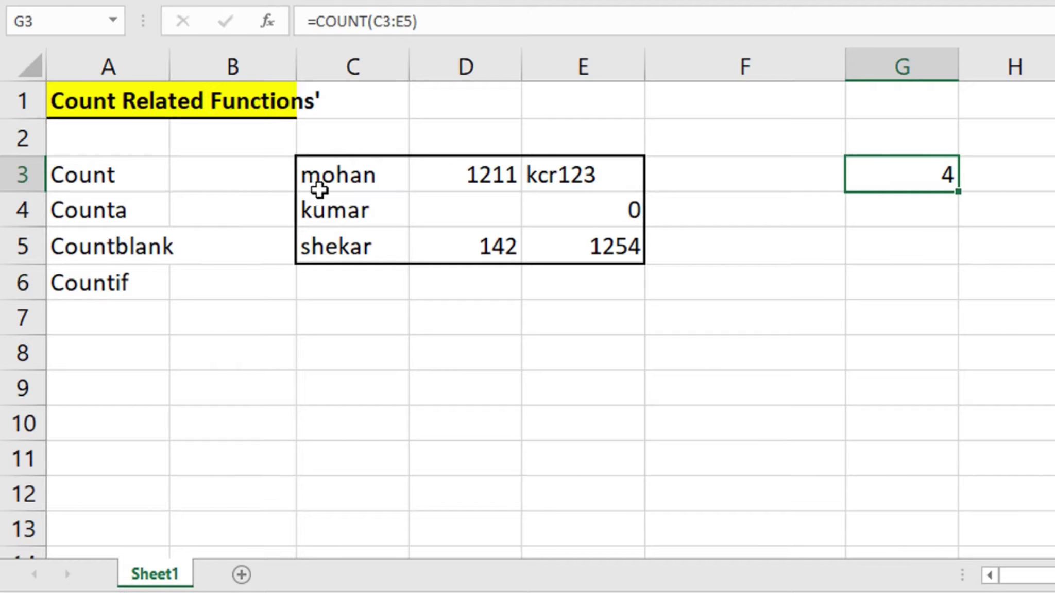
{"action": "left_click_drag", "start_coordinate": [327, 181], "coordinate": [331, 250]}
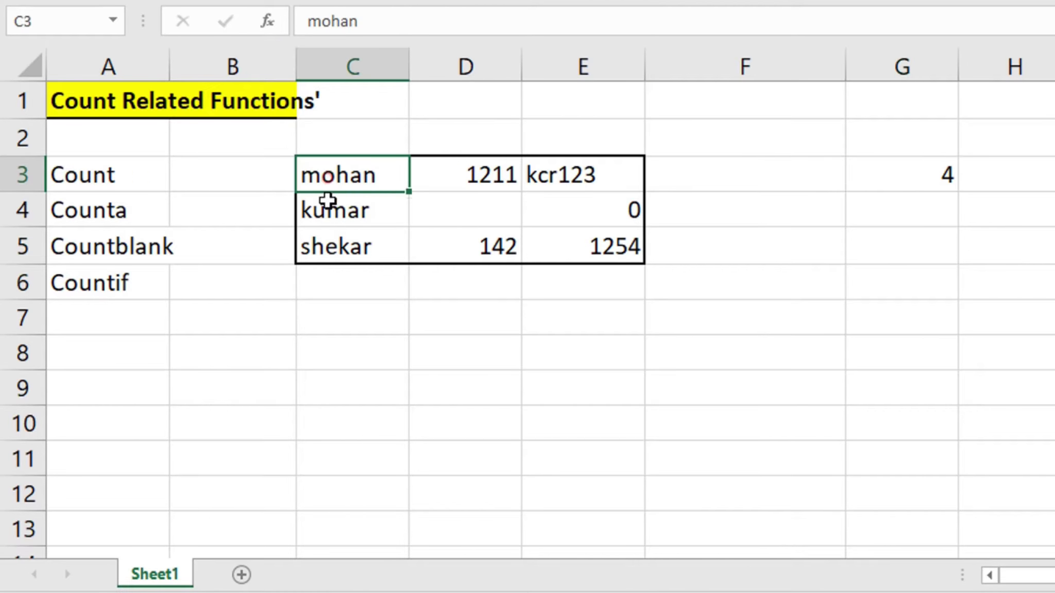
{"action": "left_click", "coordinate": [473, 201]}
{"action": "left_click", "coordinate": [580, 171]}
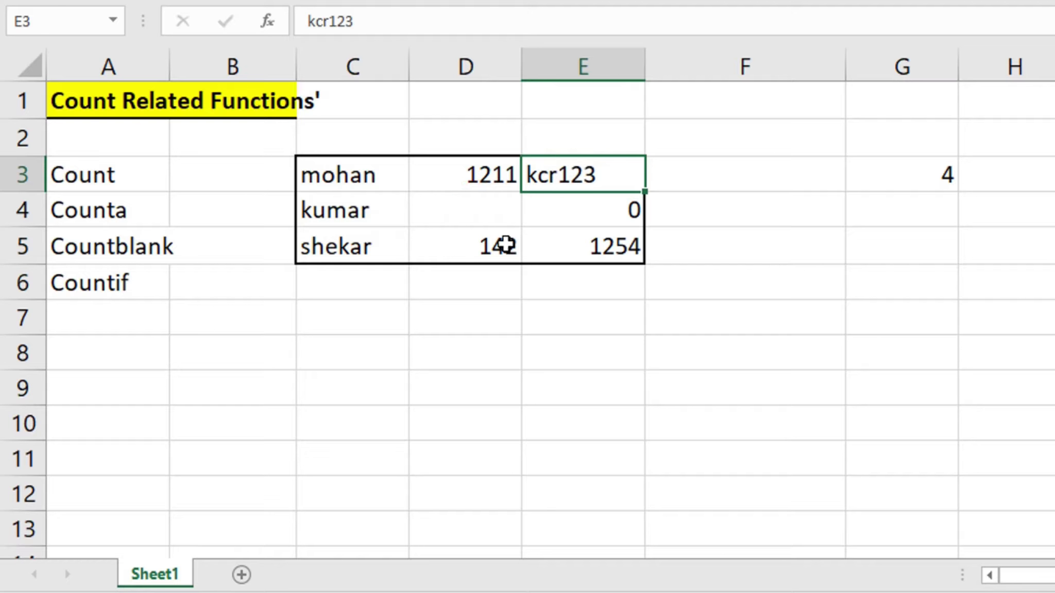
{"action": "left_click", "coordinate": [463, 173]}
{"action": "left_click", "coordinate": [484, 242]}
{"action": "left_click", "coordinate": [559, 255]}
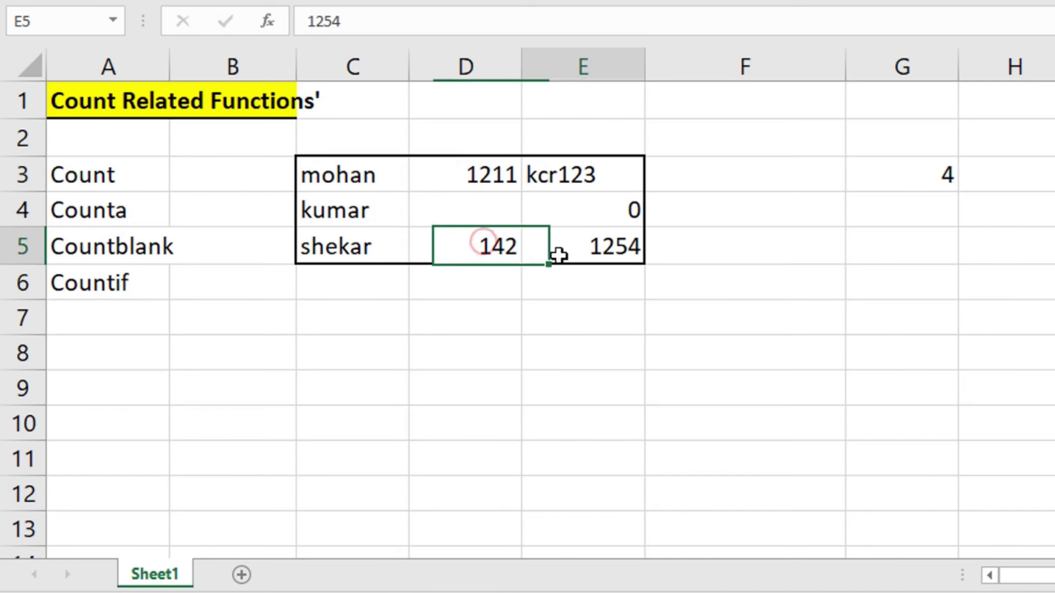
{"action": "left_click", "coordinate": [558, 210]}
- Clear the zero from E4, then put 0 back into it
{"action": "key", "text": "BackSpace"}
{"action": "key", "text": "Return"}
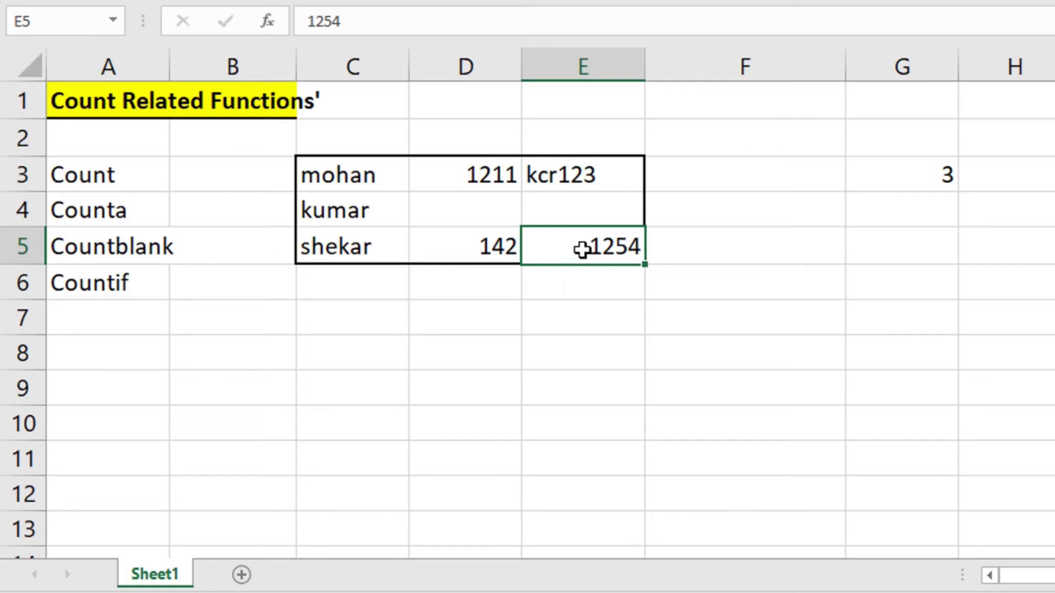
{"action": "left_click", "coordinate": [567, 208]}
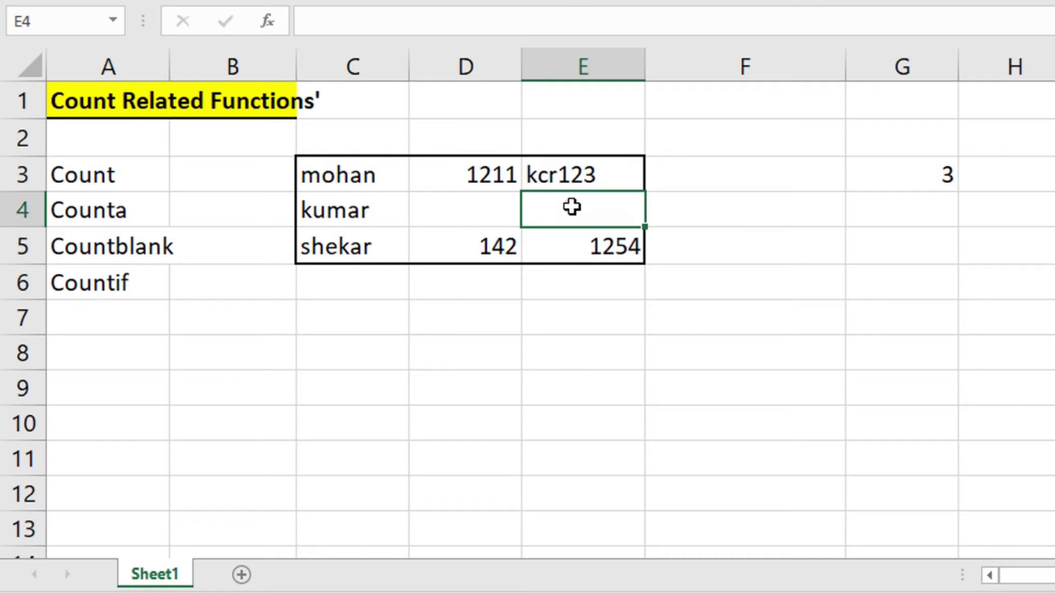
{"action": "type", "text": "0"}
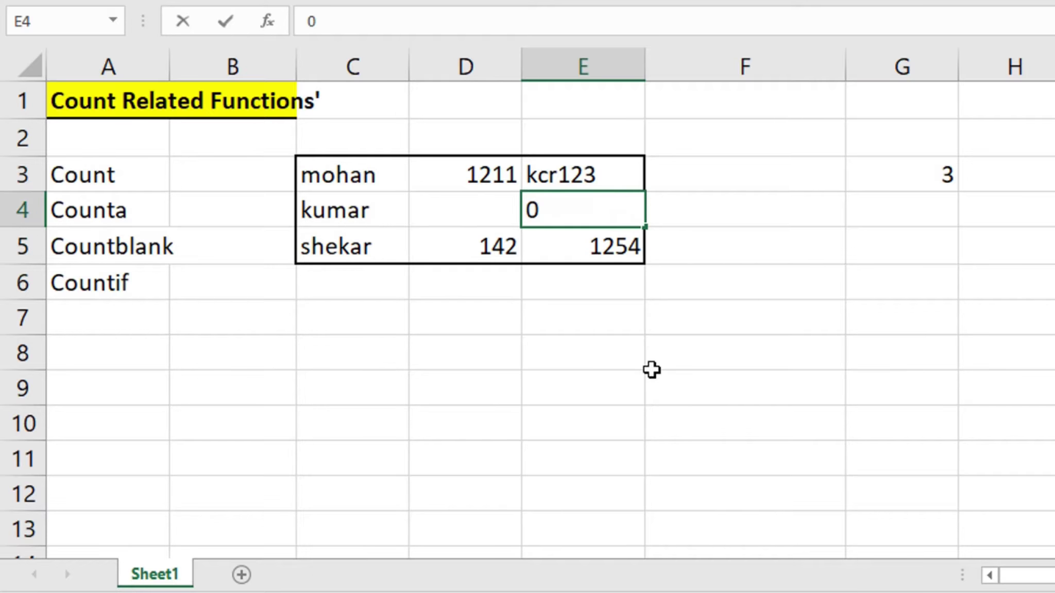
{"action": "left_click", "coordinate": [652, 369]}
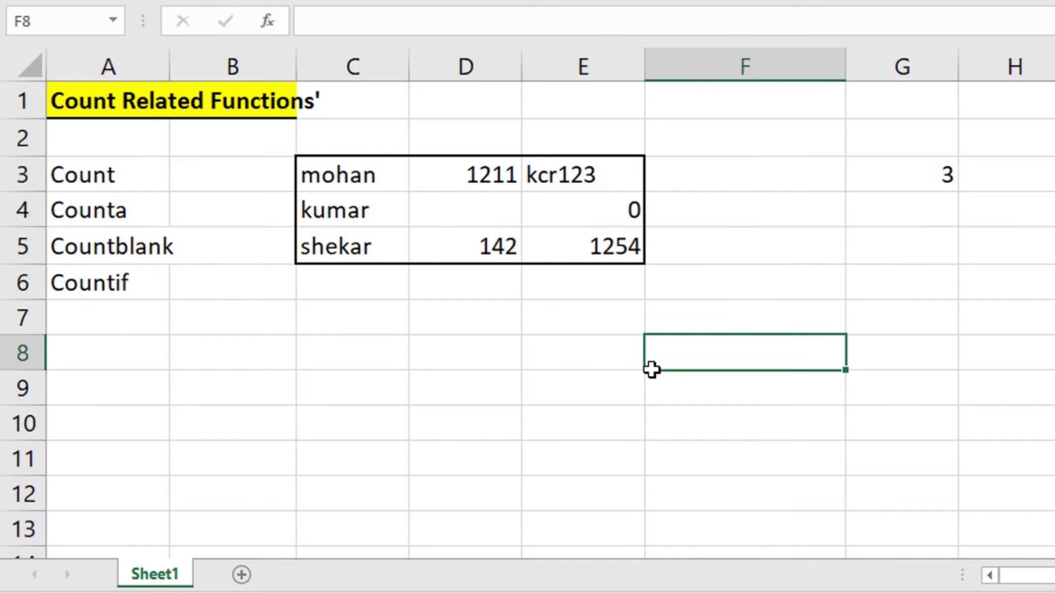
{"action": "left_click", "coordinate": [582, 224]}
- Replace E4's 0 with the letter k and compare numbers in D5 and D3
{"action": "type", "text": "k"}
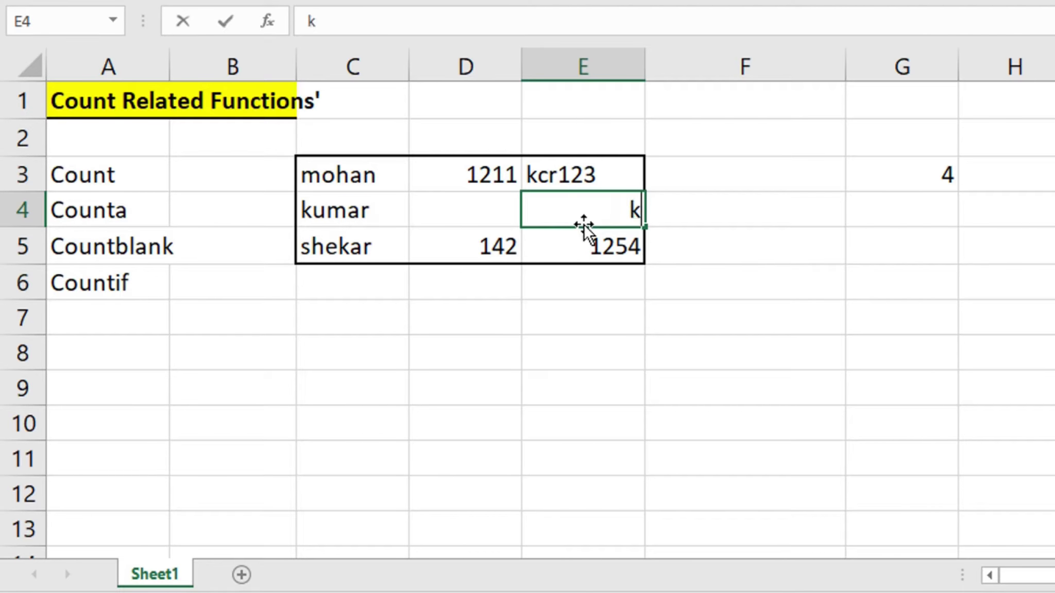
{"action": "key", "text": "Return"}
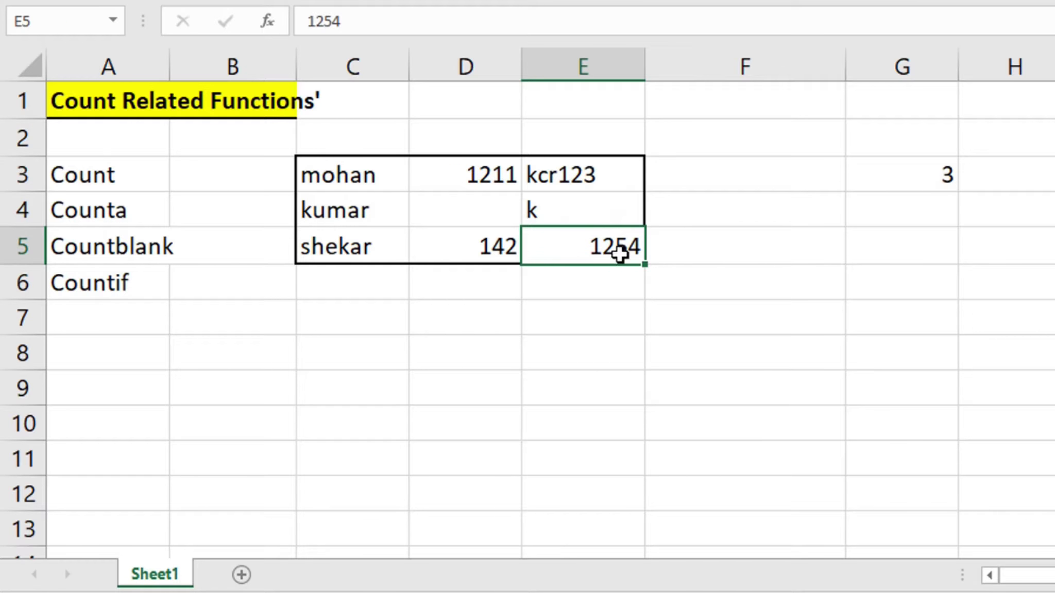
{"action": "left_click", "coordinate": [497, 243]}
{"action": "left_click", "coordinate": [492, 177]}
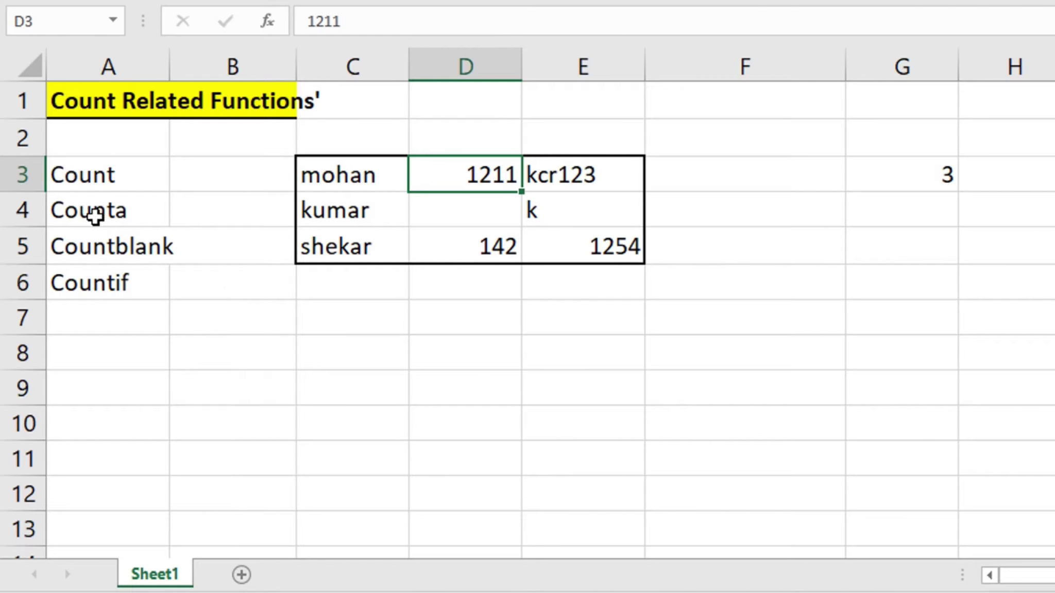
{"action": "left_click", "coordinate": [852, 344]}
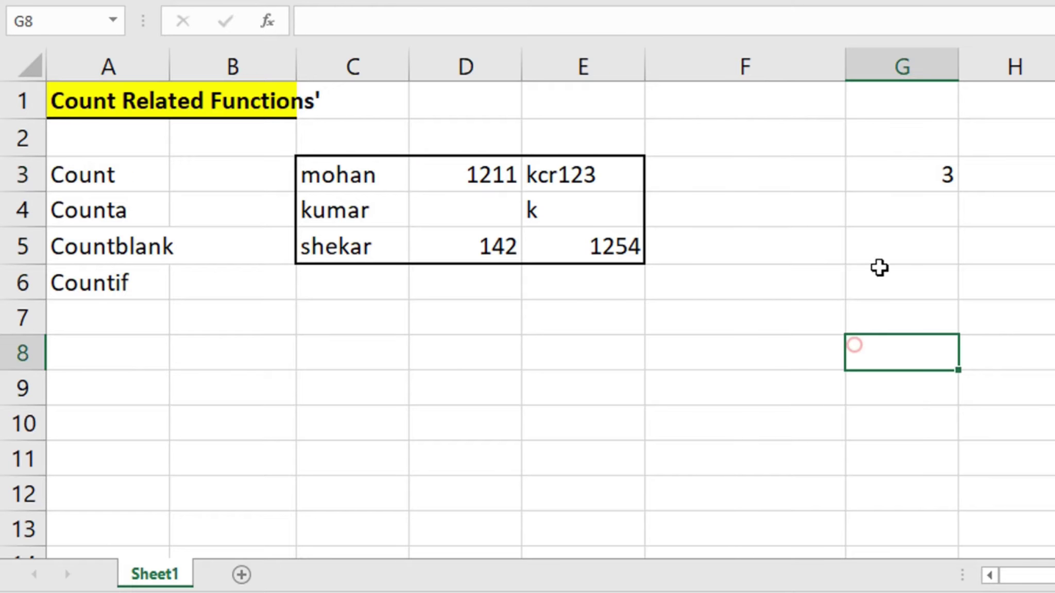
{"action": "left_click", "coordinate": [905, 210]}
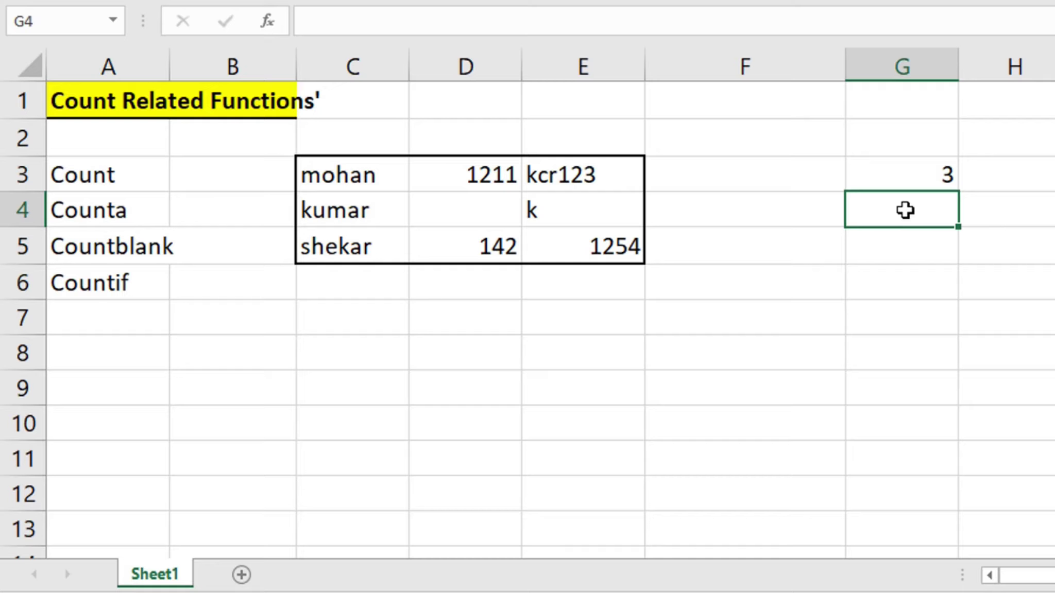
- Enter =COUNTA(C3:E5) in G4, returning 9, then select the seemingly empty D4
{"action": "type", "text": "="}
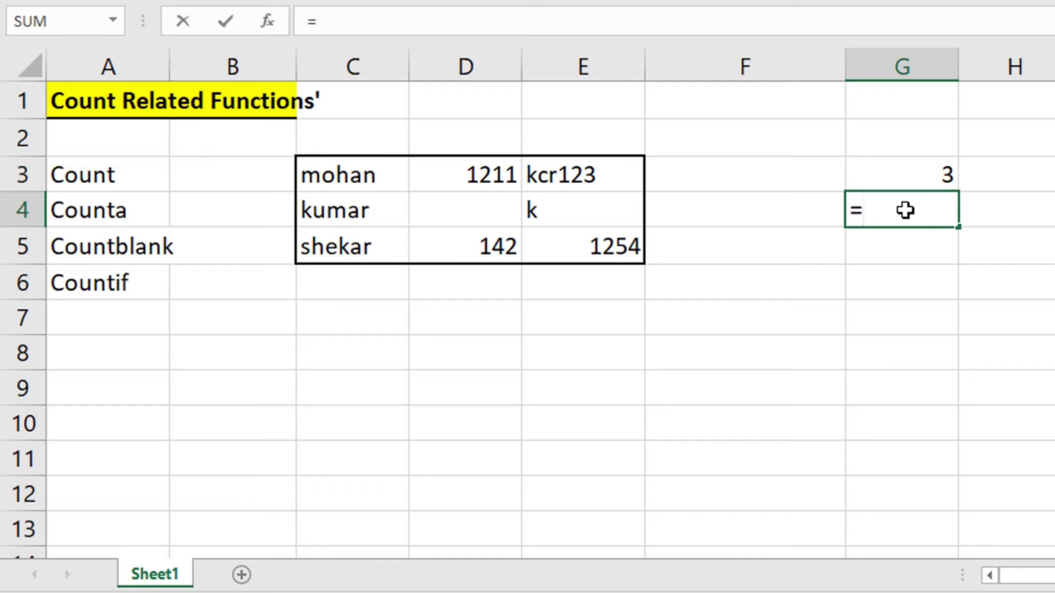
{"action": "type", "text": "counta"}
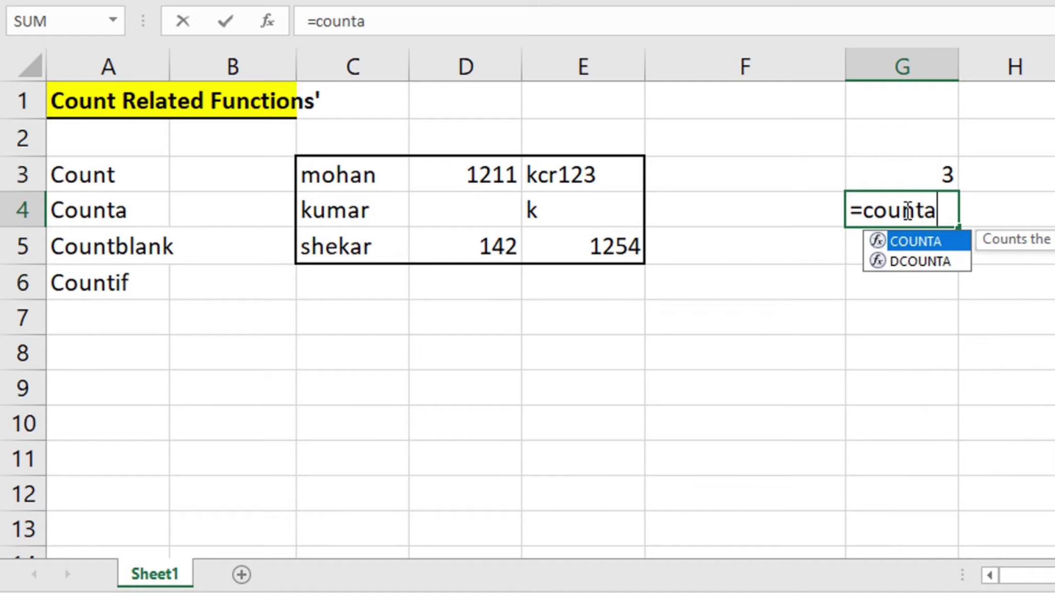
{"action": "type", "text": "("}
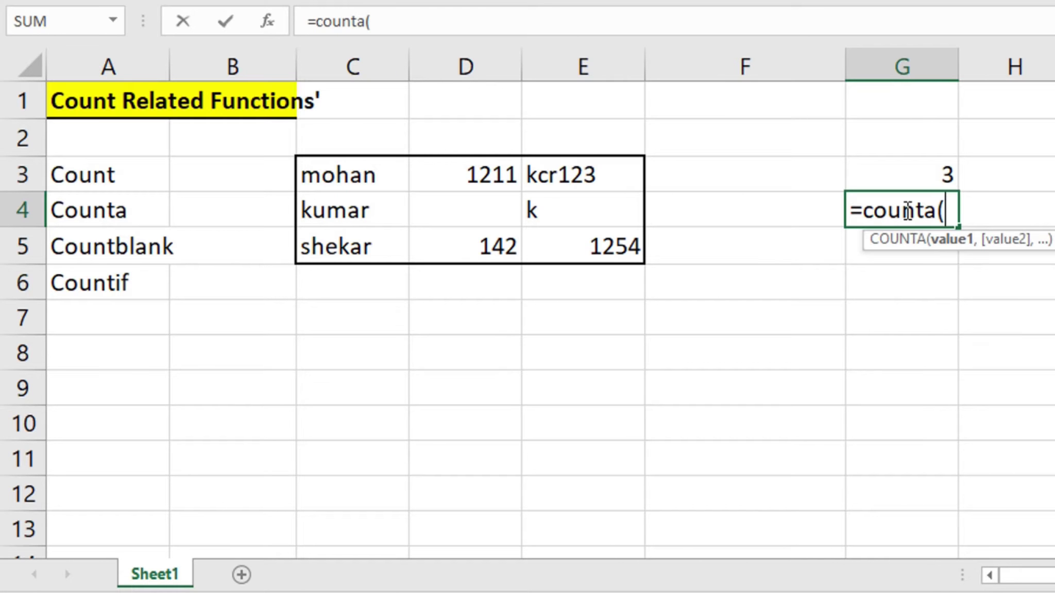
{"action": "mouse_move", "coordinate": [346, 170]}
{"action": "left_mouse_down"}
{"action": "mouse_move", "coordinate": [575, 235]}
{"action": "mouse_move", "coordinate": [621, 238]}
{"action": "left_mouse_up"}
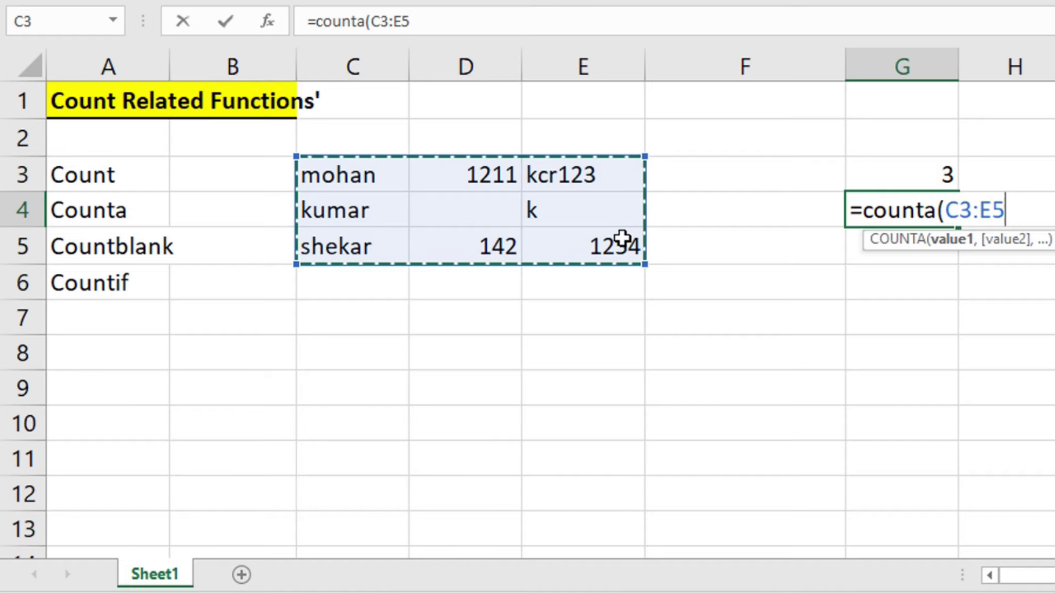
{"action": "type", "text": ")("}
{"action": "key", "text": "BackSpace"}
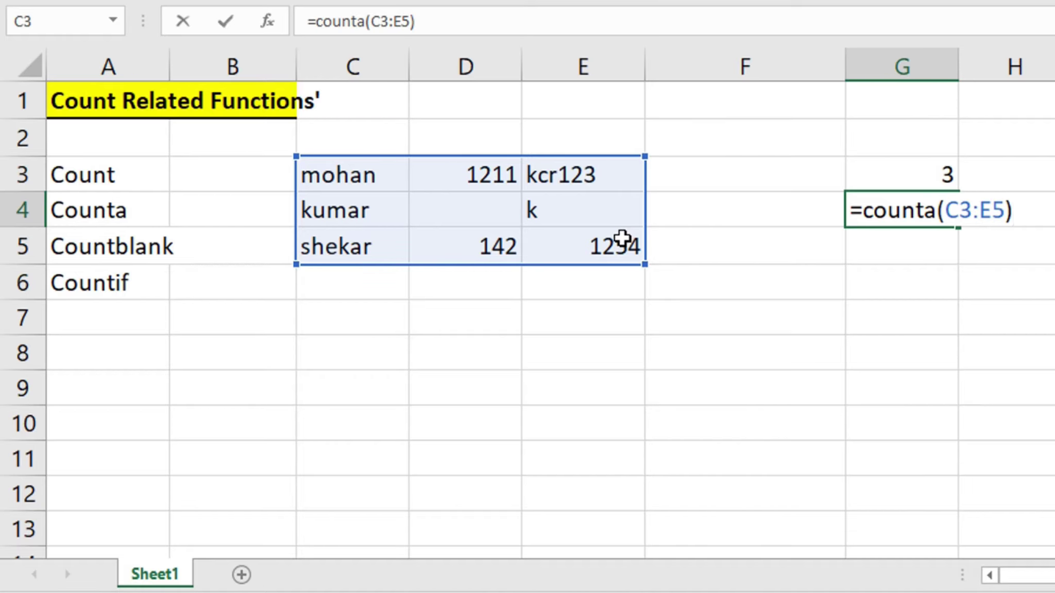
{"action": "key", "text": "Return"}
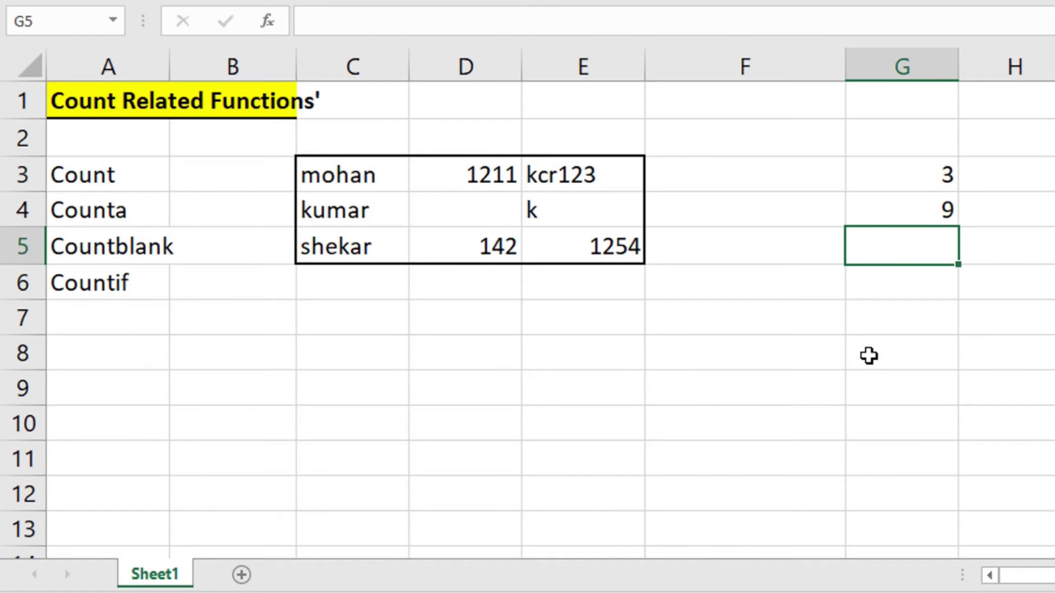
{"action": "left_click", "coordinate": [461, 213]}
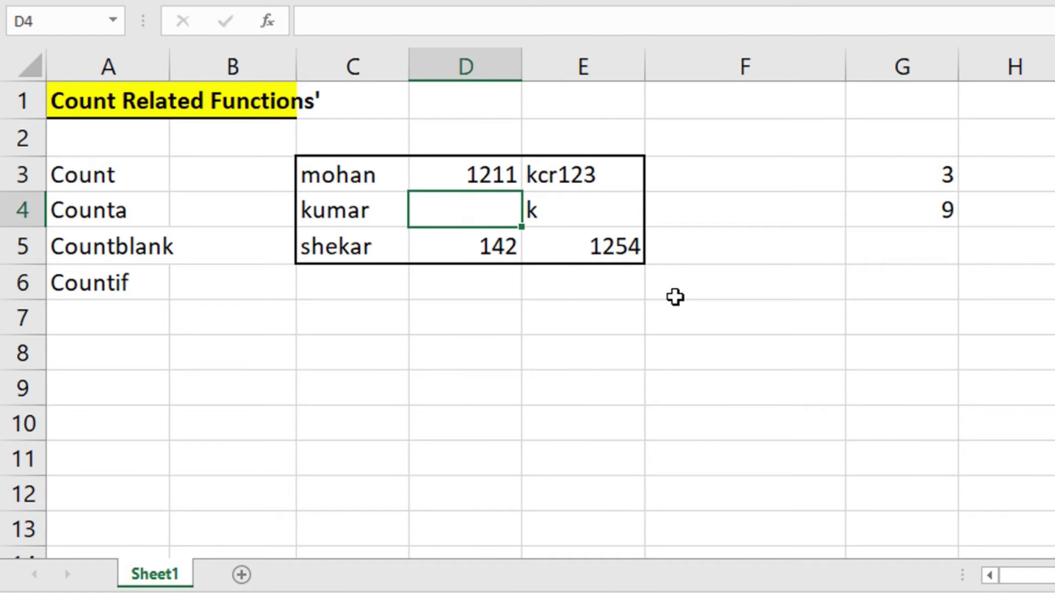
{"action": "left_click", "coordinate": [477, 325]}
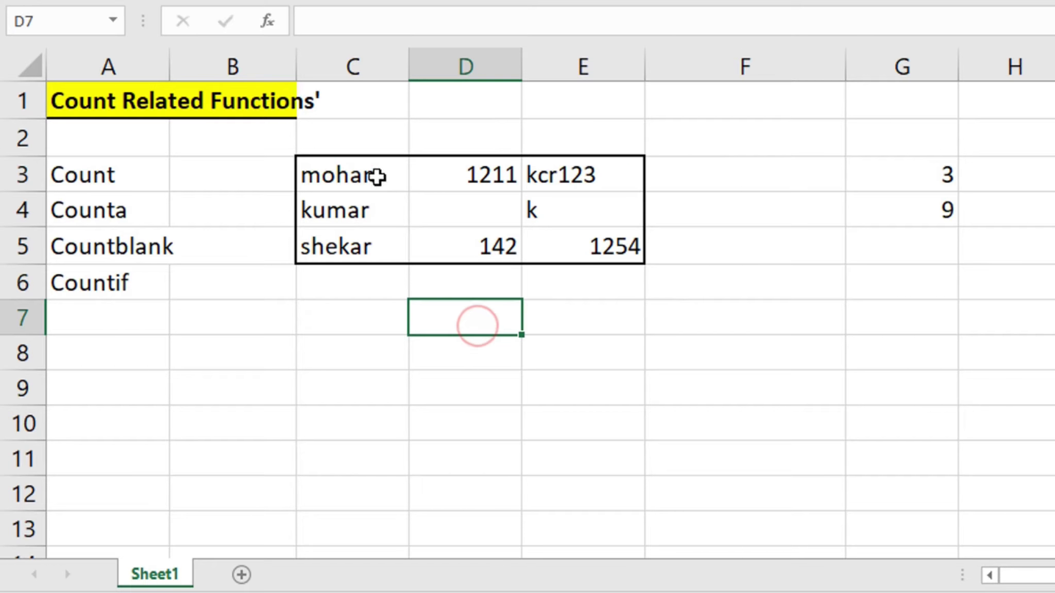
- Clear the hidden content from D4 so the cell is truly empty
{"action": "left_click", "coordinate": [494, 215]}
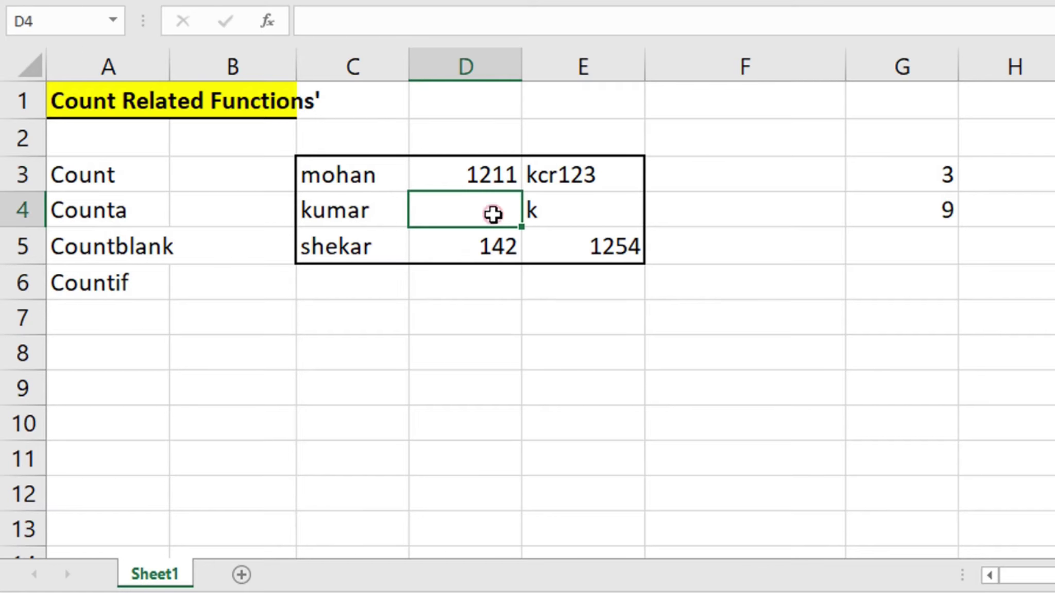
{"action": "key", "text": "BackSpace"}
{"action": "key", "text": "Return"}
{"action": "left_click", "coordinate": [426, 368]}
{"action": "left_click", "coordinate": [378, 219]}
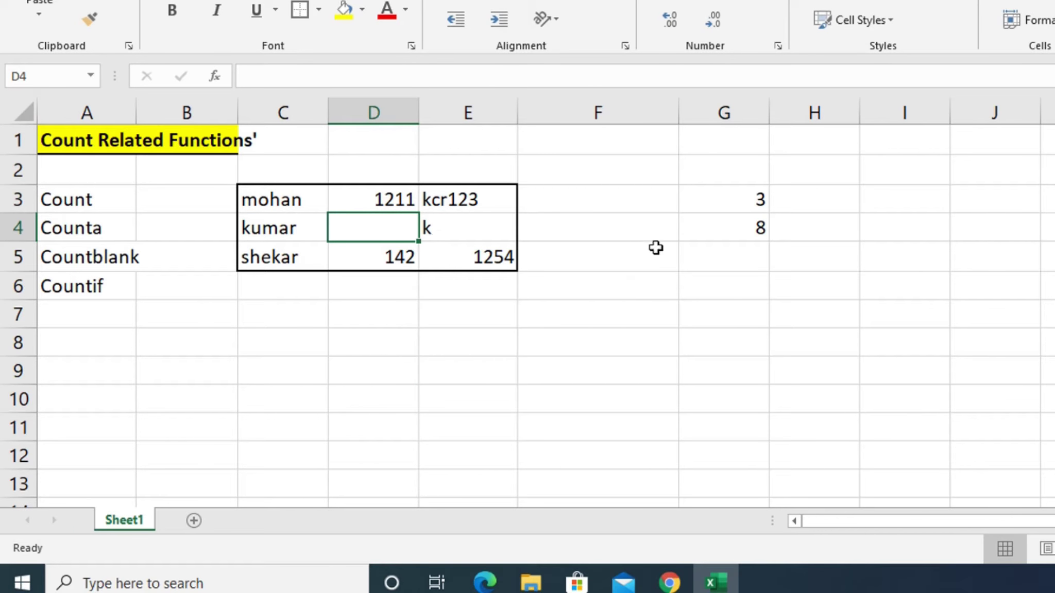
{"action": "left_click", "coordinate": [603, 318]}
{"action": "left_click", "coordinate": [602, 317]}
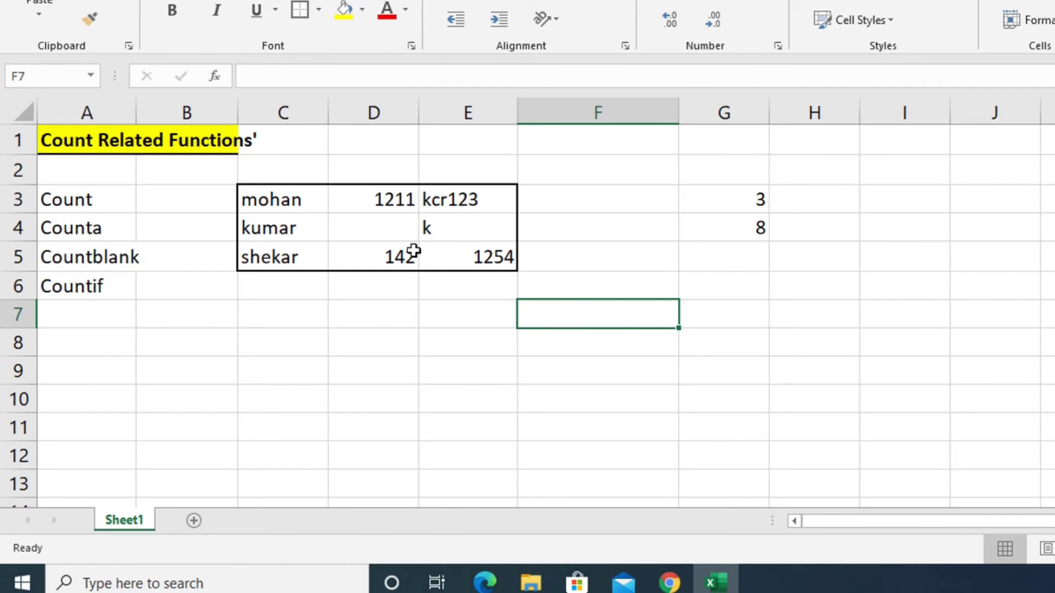
- Go through the eight filled cells of C3:E5 and the empty D4, ending on E3
{"action": "left_click", "coordinate": [302, 199]}
{"action": "left_click", "coordinate": [292, 228]}
{"action": "left_click", "coordinate": [289, 260]}
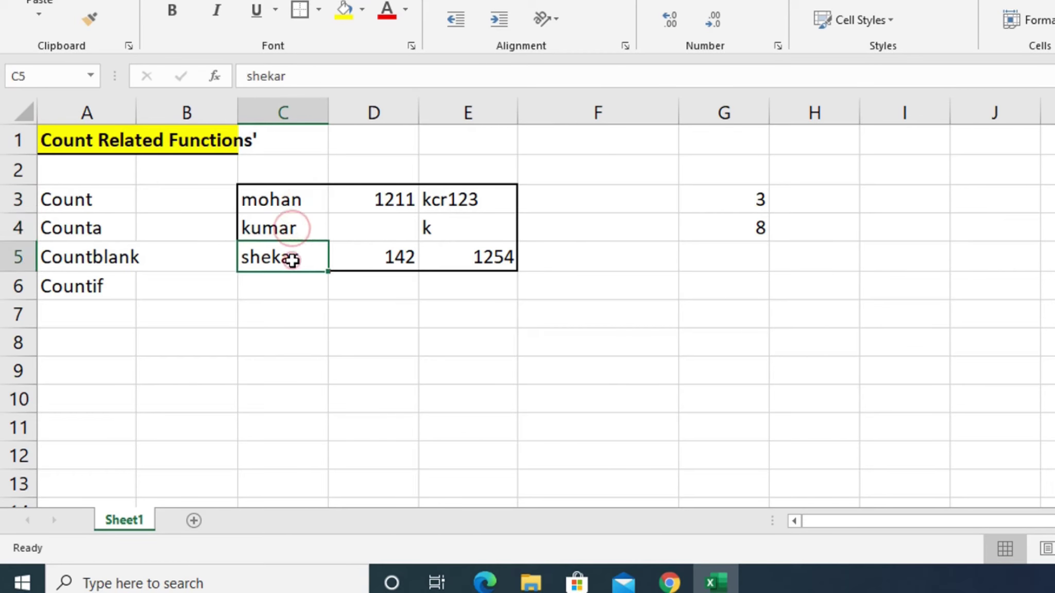
{"action": "left_click", "coordinate": [357, 203]}
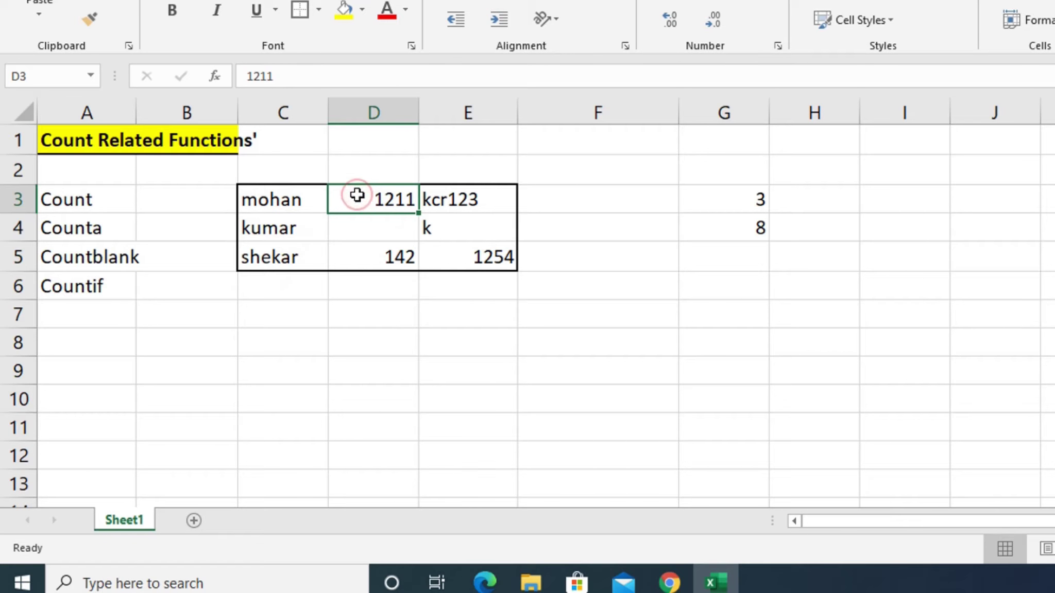
{"action": "left_click", "coordinate": [367, 259]}
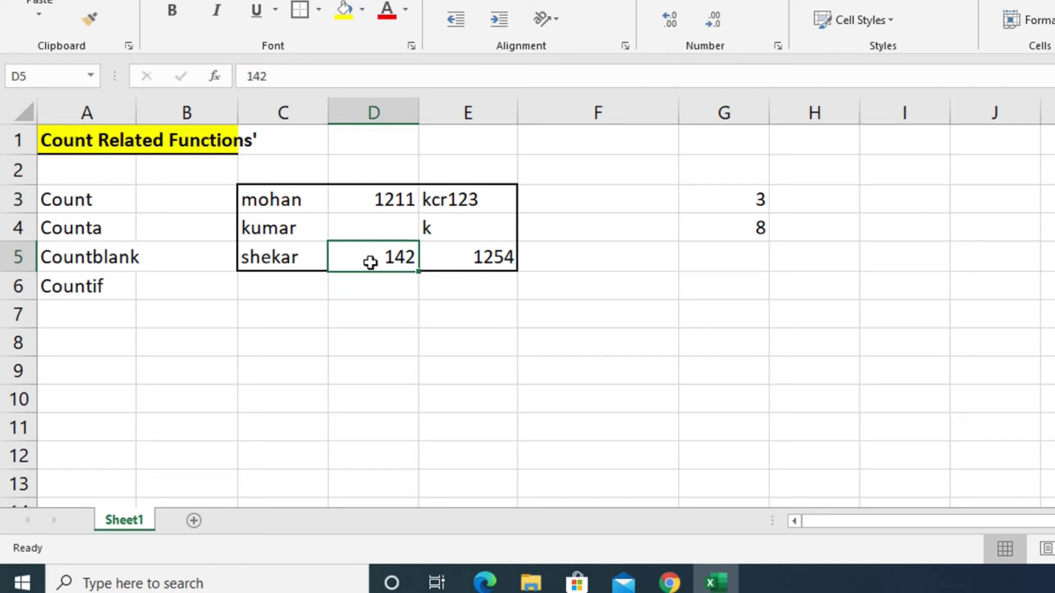
{"action": "left_click", "coordinate": [445, 201]}
{"action": "left_click", "coordinate": [433, 228]}
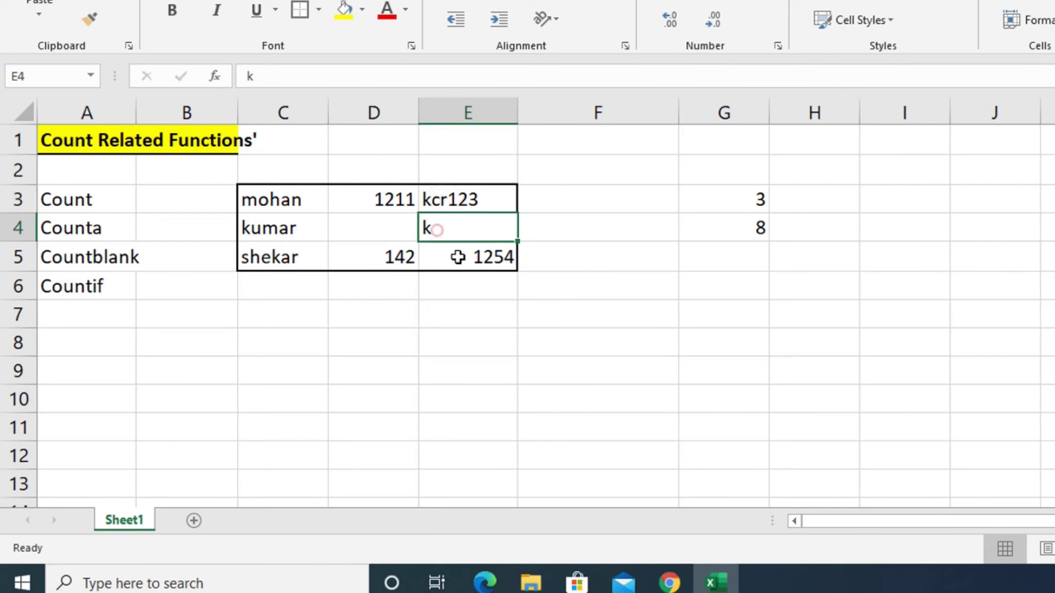
{"action": "left_click", "coordinate": [463, 266]}
{"action": "left_click", "coordinate": [380, 223]}
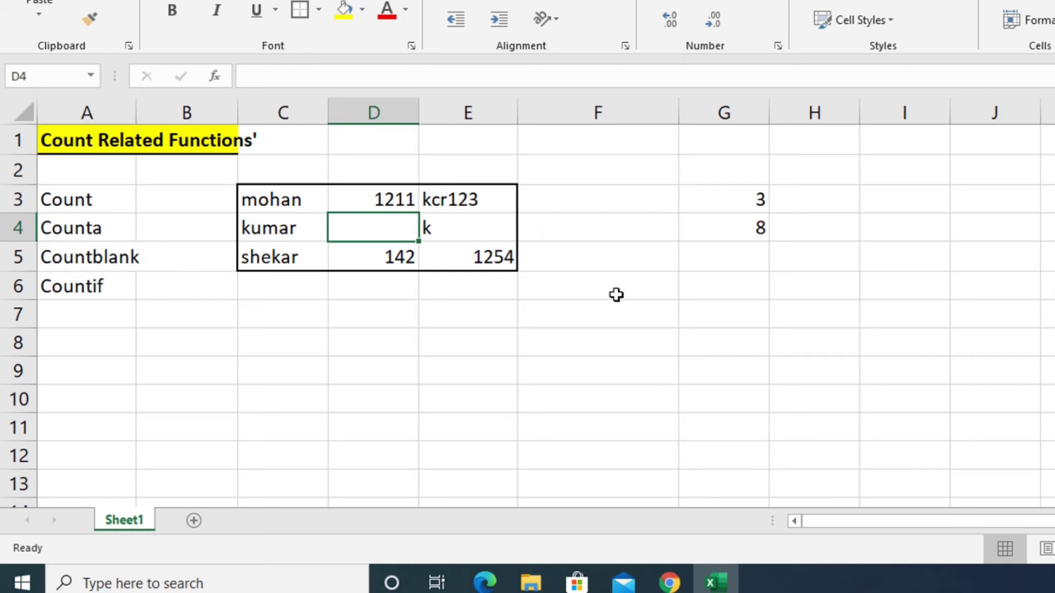
{"action": "key", "text": "Up"}
{"action": "key", "text": "Right"}
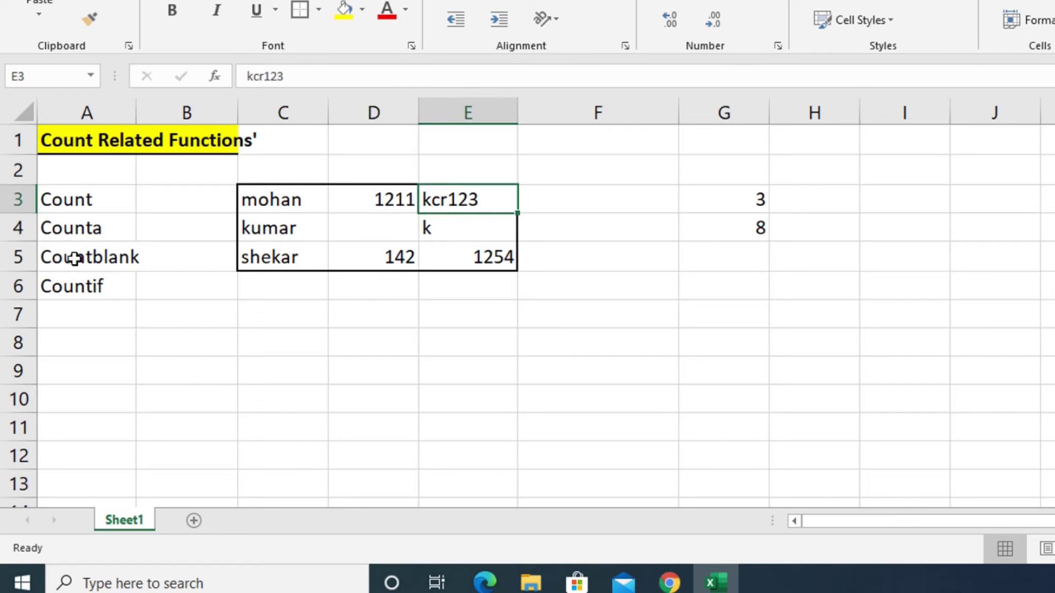
{"action": "left_click", "coordinate": [744, 258]}
{"action": "type", "text": "=countb"}
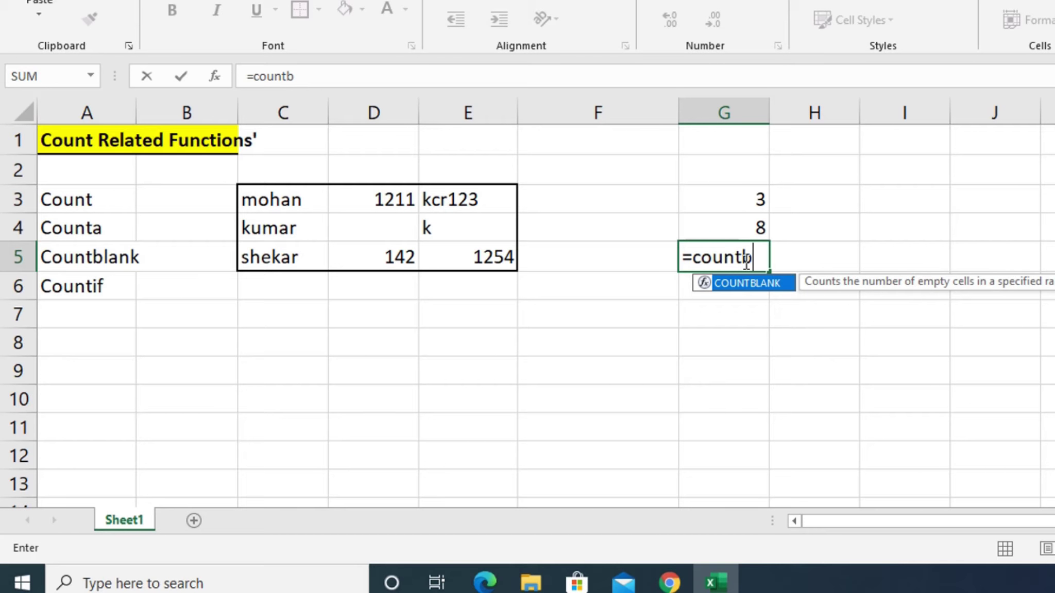
{"action": "key", "text": "Tab"}
{"action": "type", "text": "("}
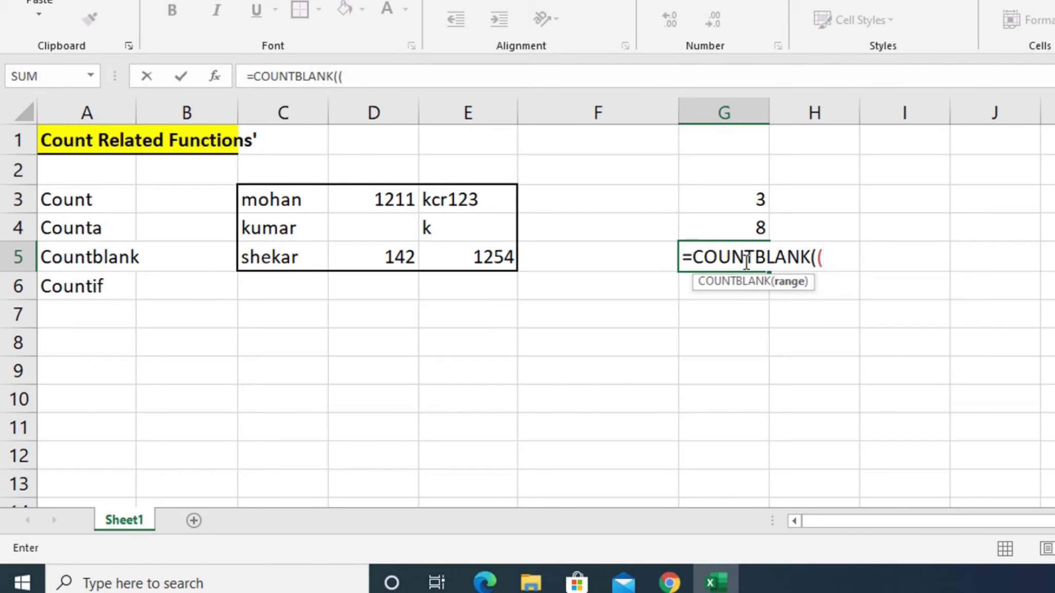
{"action": "key", "text": "BackSpace"}
{"action": "left_click", "coordinate": [264, 203]}
{"action": "left_click_drag", "start_coordinate": [263, 202], "coordinate": [514, 266]}
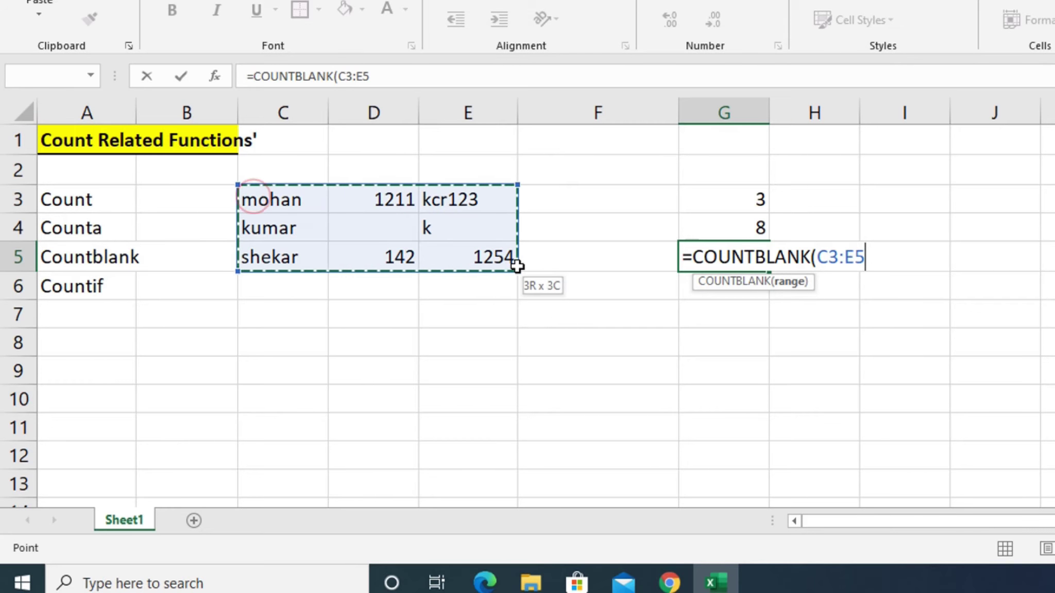
{"action": "type", "text": ")"}
{"action": "key", "text": "Return"}
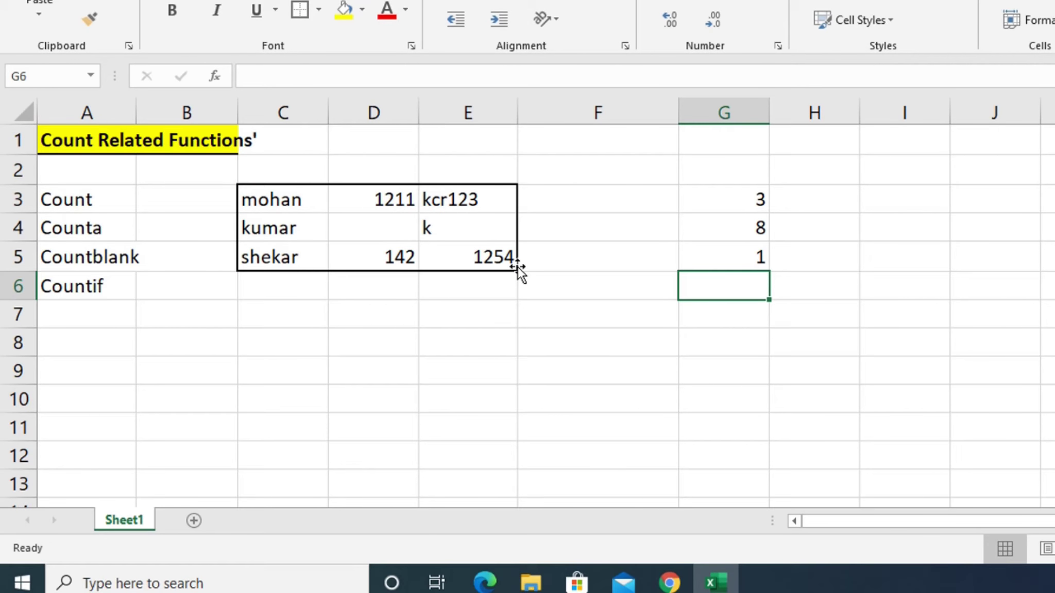
{"action": "left_click", "coordinate": [710, 252]}
{"action": "left_click", "coordinate": [718, 283]}
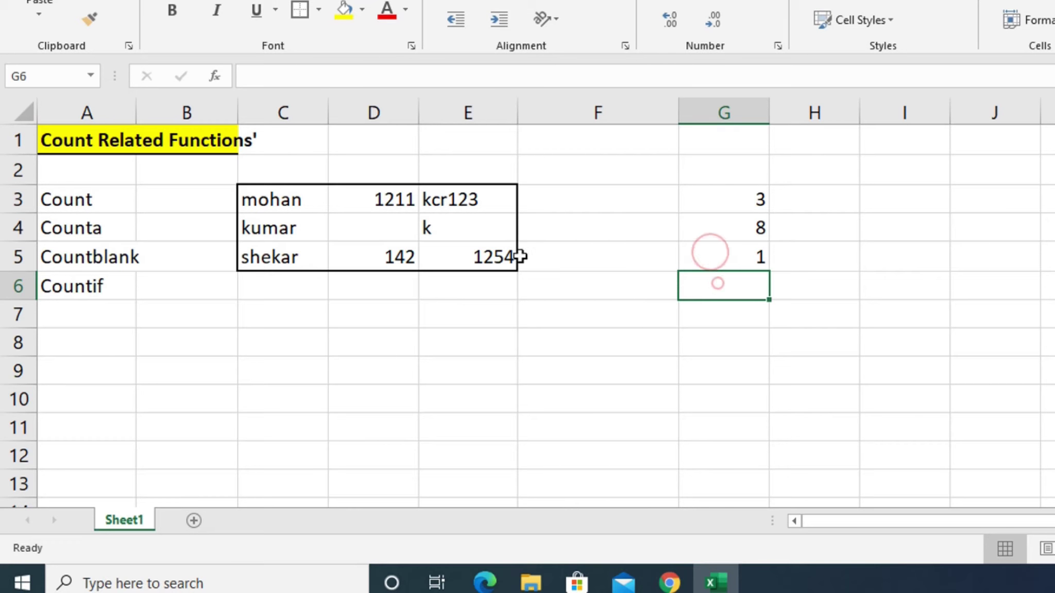
{"action": "left_click", "coordinate": [66, 287]}
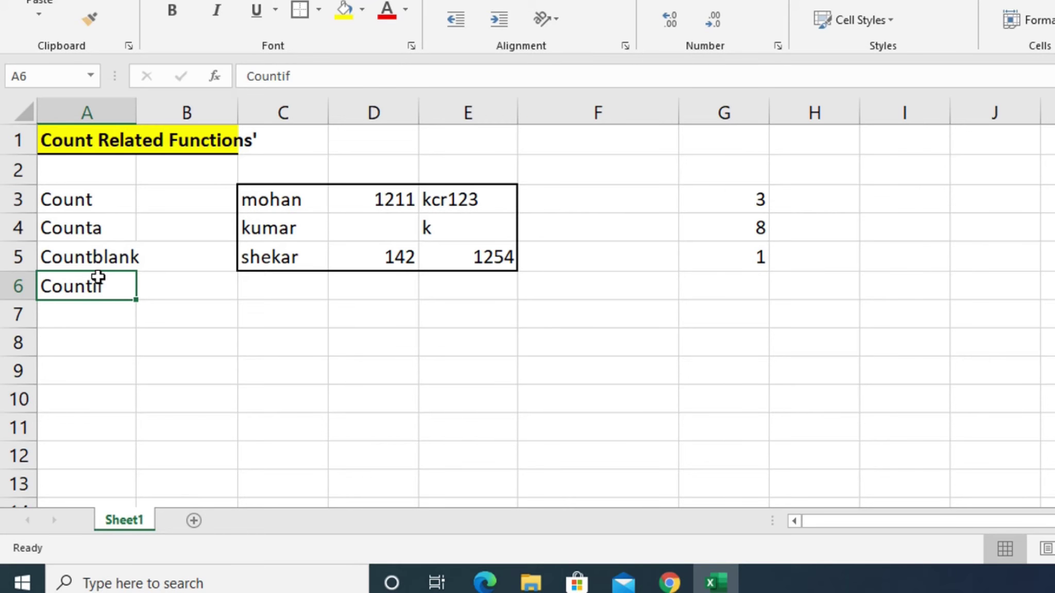
{"action": "left_click", "coordinate": [86, 204]}
{"action": "left_click", "coordinate": [378, 259]}
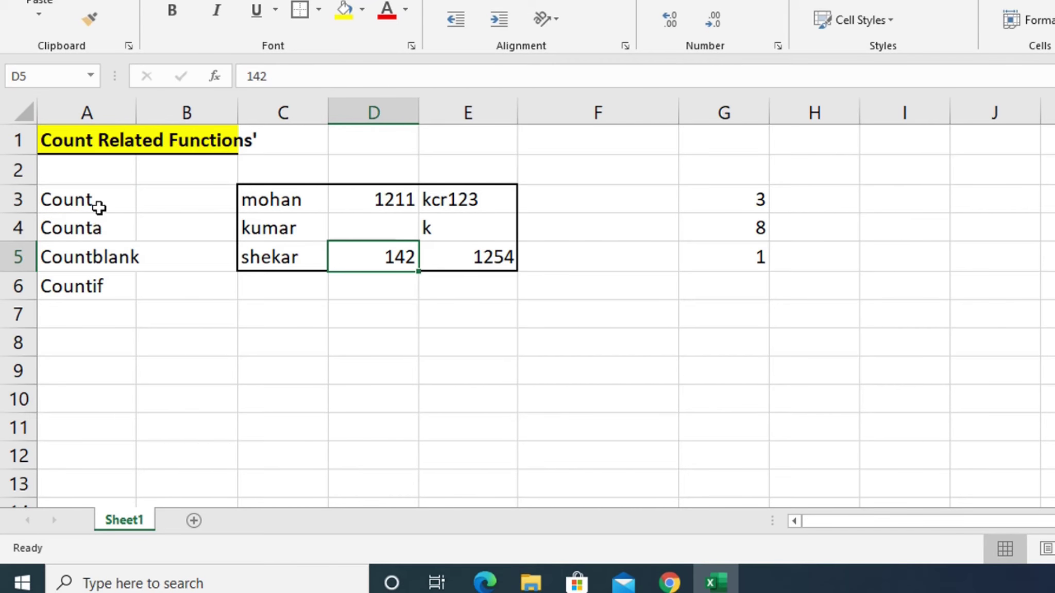
{"action": "left_click", "coordinate": [99, 206]}
{"action": "left_click", "coordinate": [382, 205]}
{"action": "left_click", "coordinate": [384, 260]}
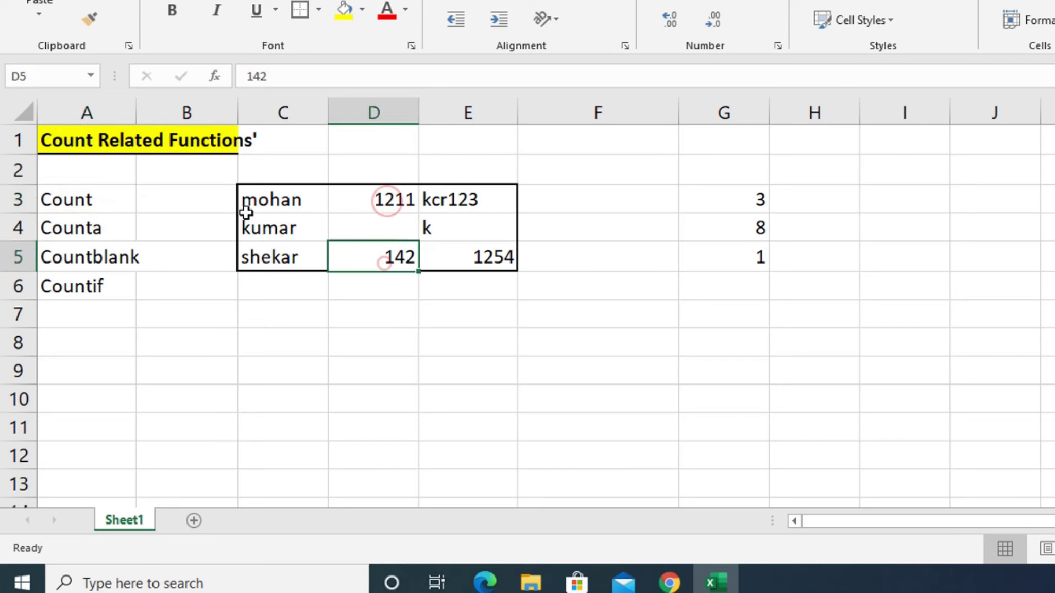
{"action": "left_click", "coordinate": [89, 228]}
{"action": "left_click", "coordinate": [296, 200]}
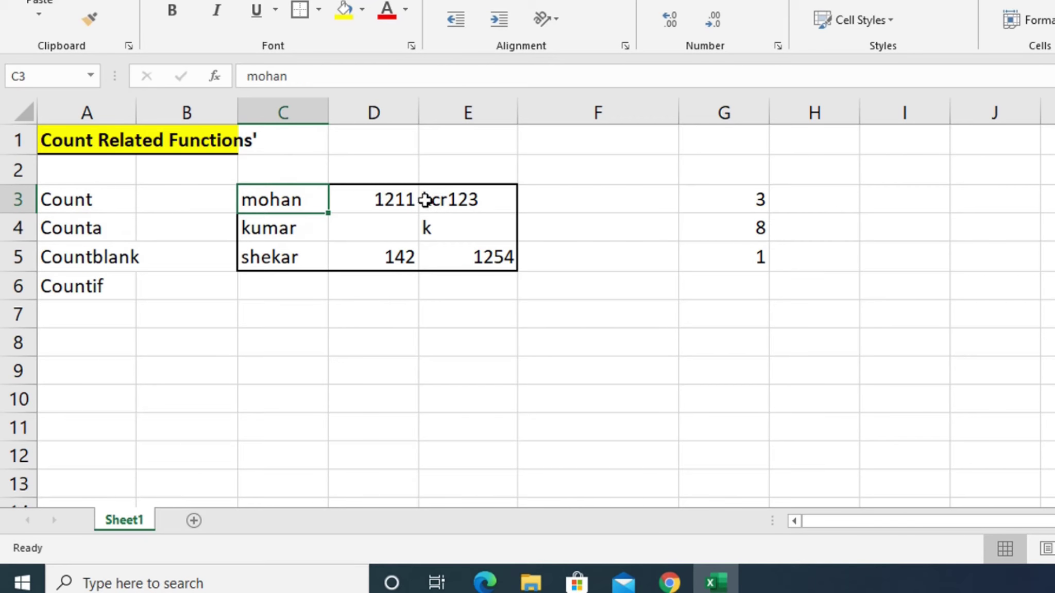
{"action": "left_click", "coordinate": [724, 256]}
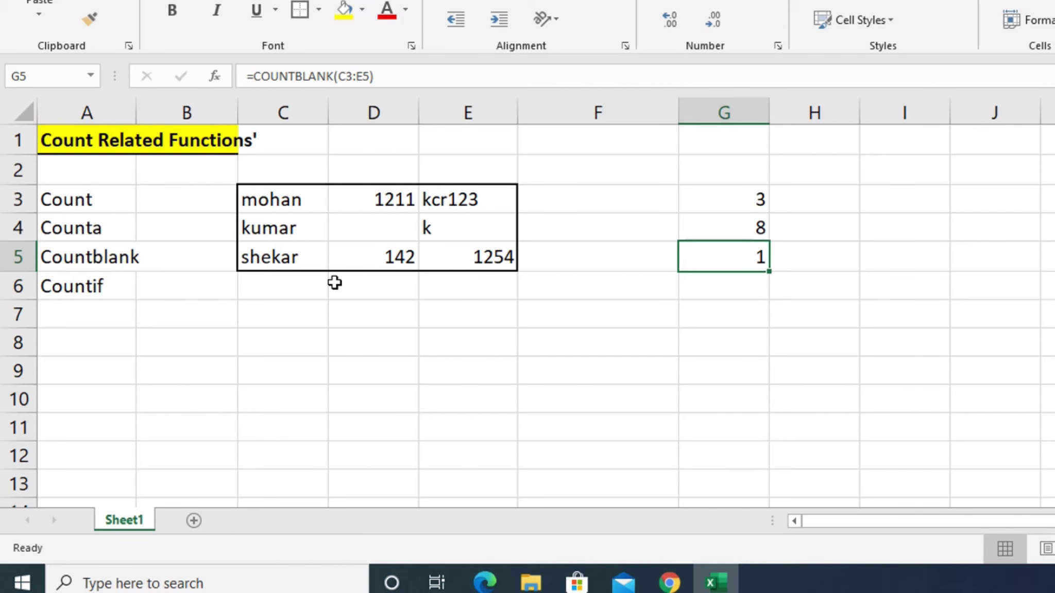
{"action": "left_click", "coordinate": [278, 199]}
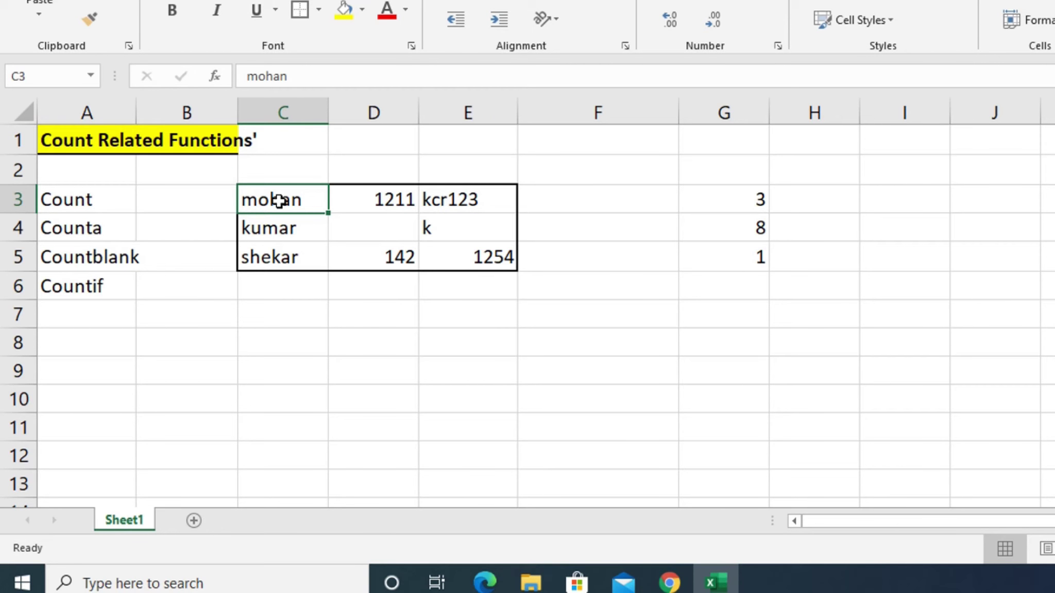
{"action": "left_click", "coordinate": [720, 284]}
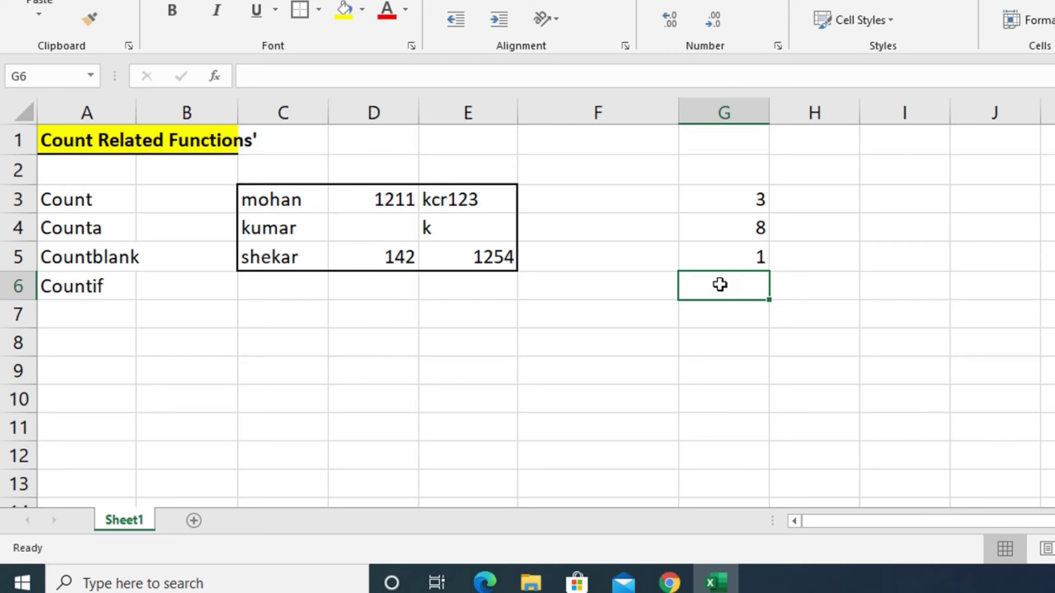
- Enter =COUNTIF(C3:E5,142) in G6, which returns 1
{"action": "type", "text": "=count"}
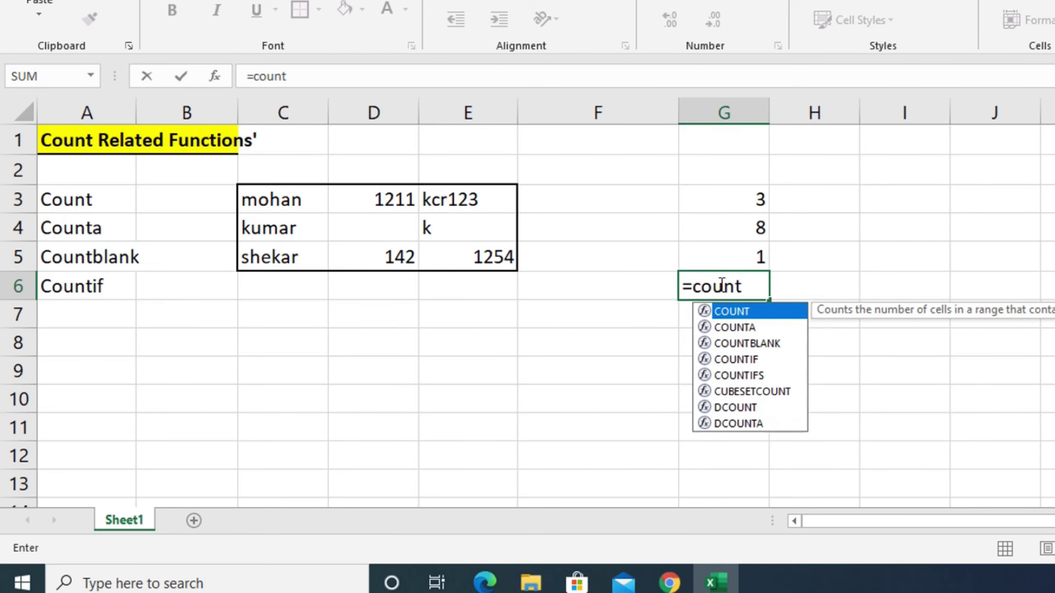
{"action": "type", "text": "if"}
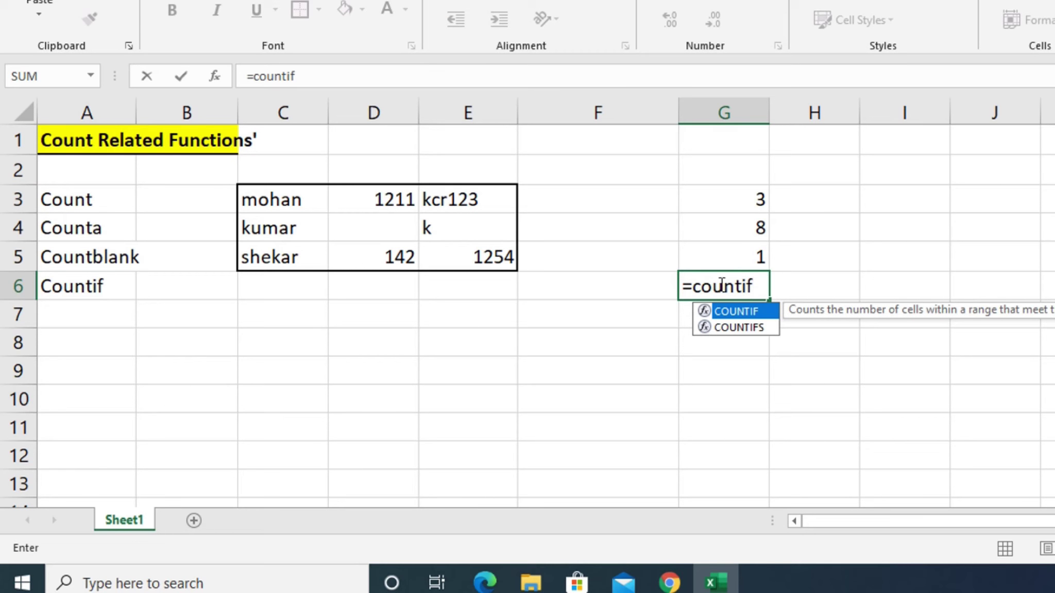
{"action": "type", "text": "("}
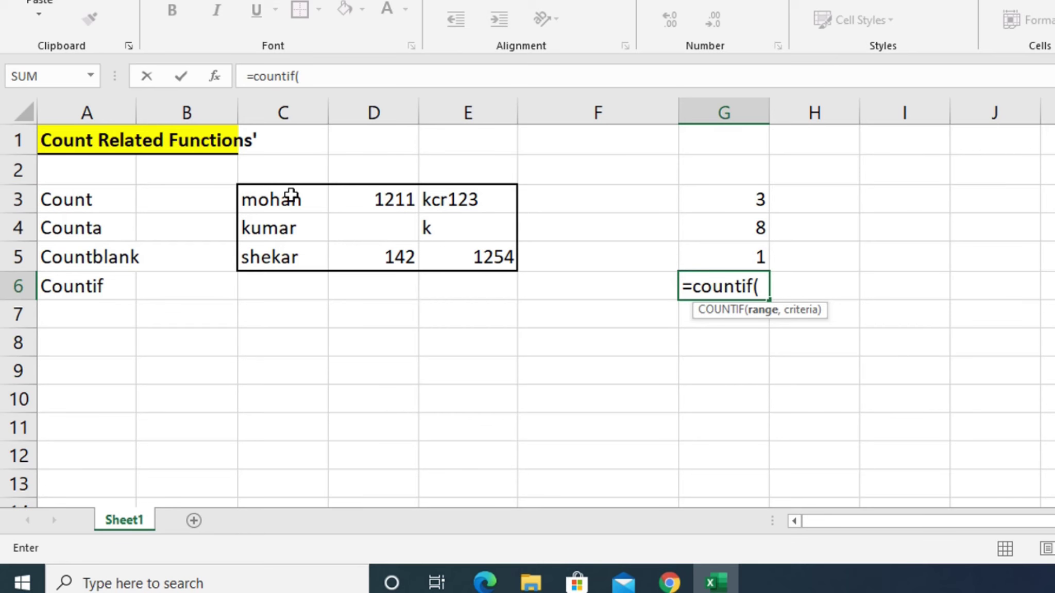
{"action": "mouse_move", "coordinate": [249, 194]}
{"action": "left_mouse_down"}
{"action": "mouse_move", "coordinate": [412, 258]}
{"action": "mouse_move", "coordinate": [474, 258]}
{"action": "left_mouse_up"}
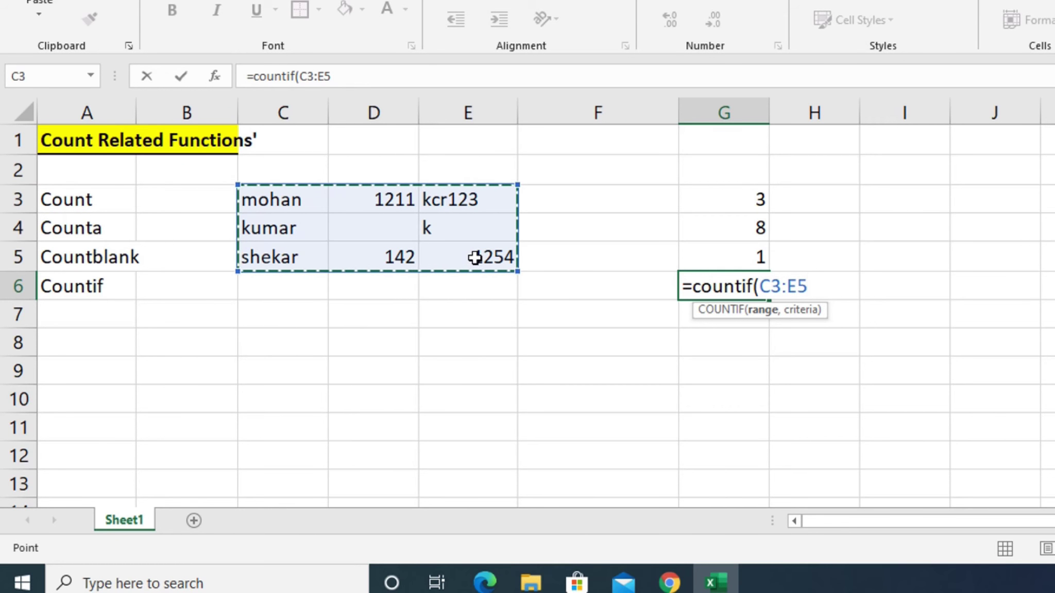
{"action": "type", "text": ","}
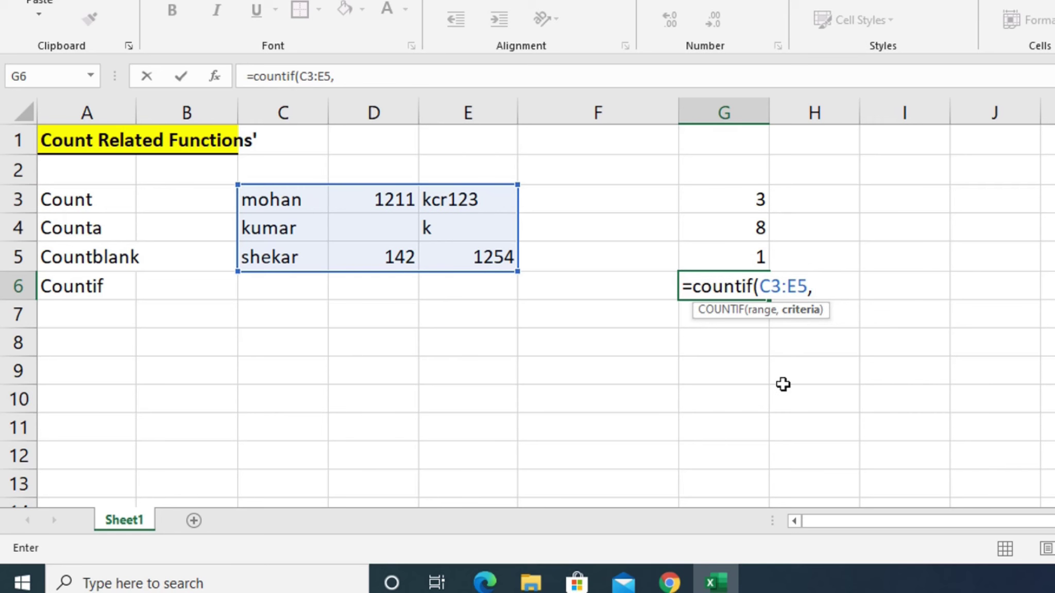
{"action": "type", "text": "1"}
{"action": "type", "text": "42"}
{"action": "type", "text": ")"}
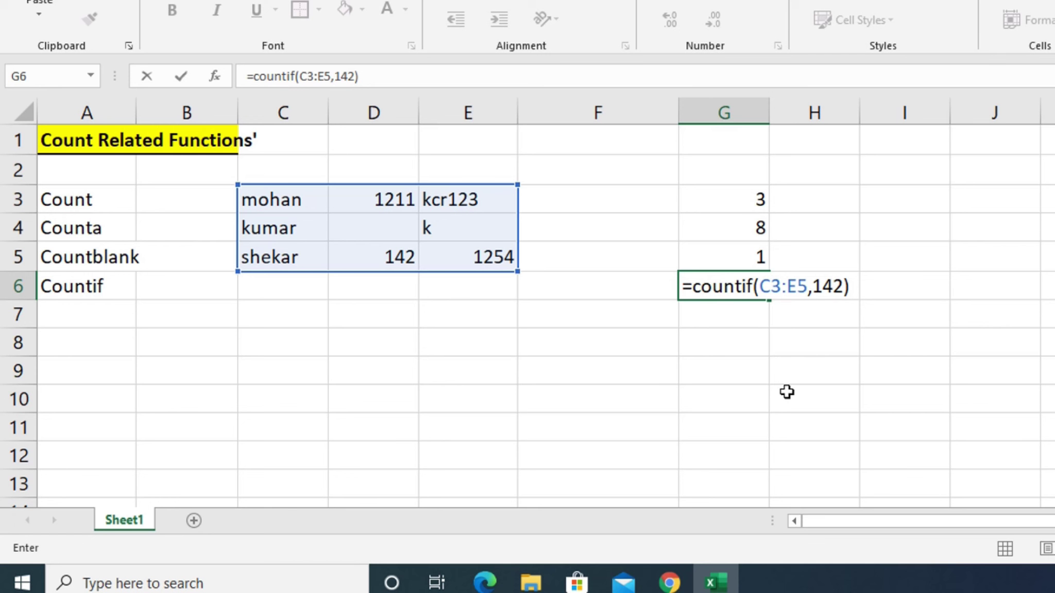
{"action": "key", "text": "Return"}
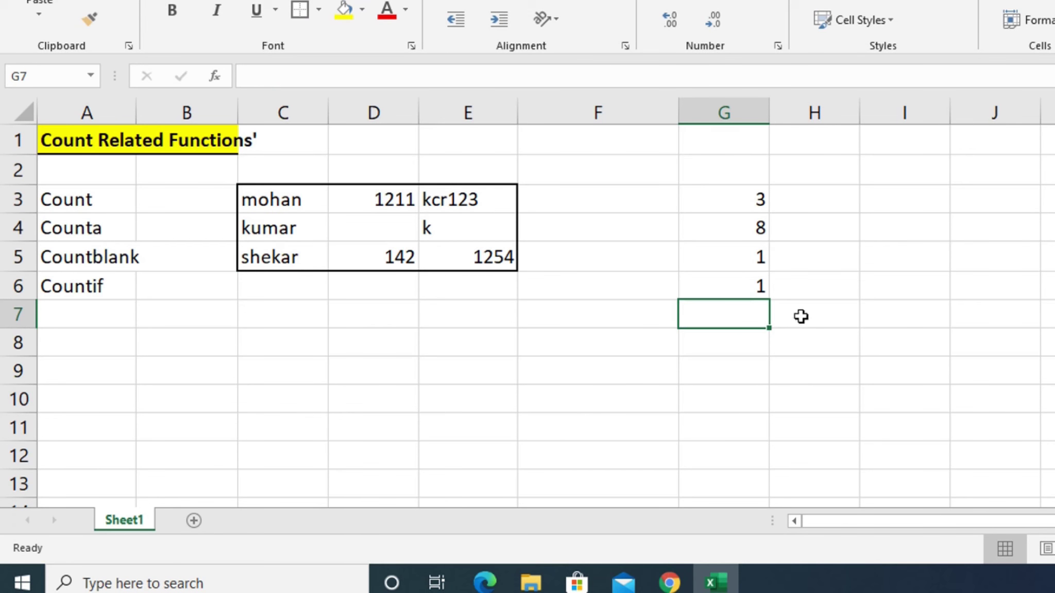
{"action": "left_click", "coordinate": [743, 289]}
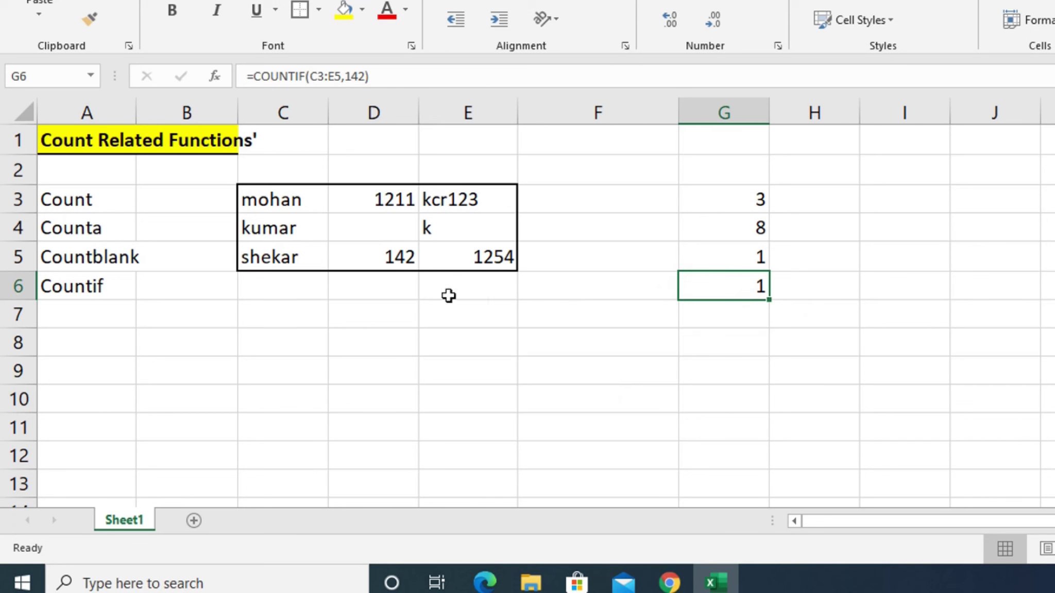
- Enter 142 into E4, replacing k, and into C5, replacing shekar
{"action": "left_click", "coordinate": [444, 223]}
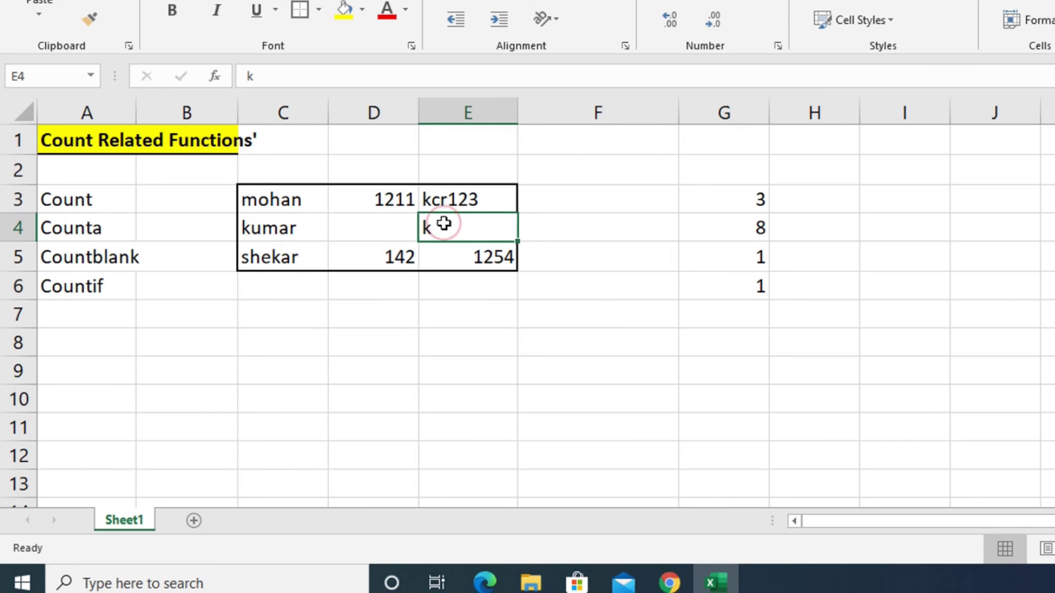
{"action": "type", "text": "1425"}
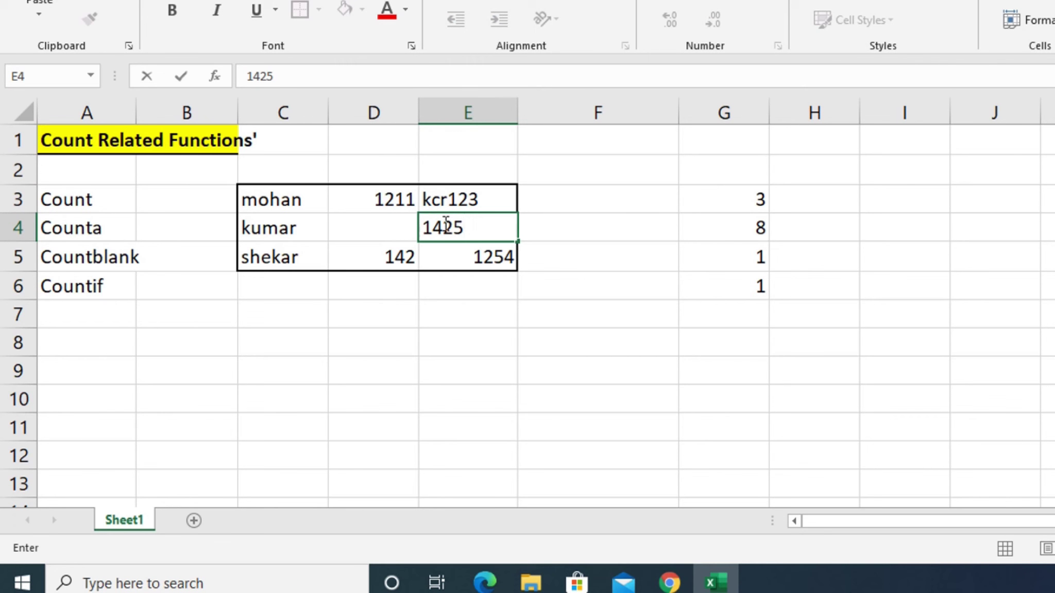
{"action": "key", "text": "BackSpace"}
{"action": "key", "text": "ctrl+Return"}
{"action": "key", "text": "Return"}
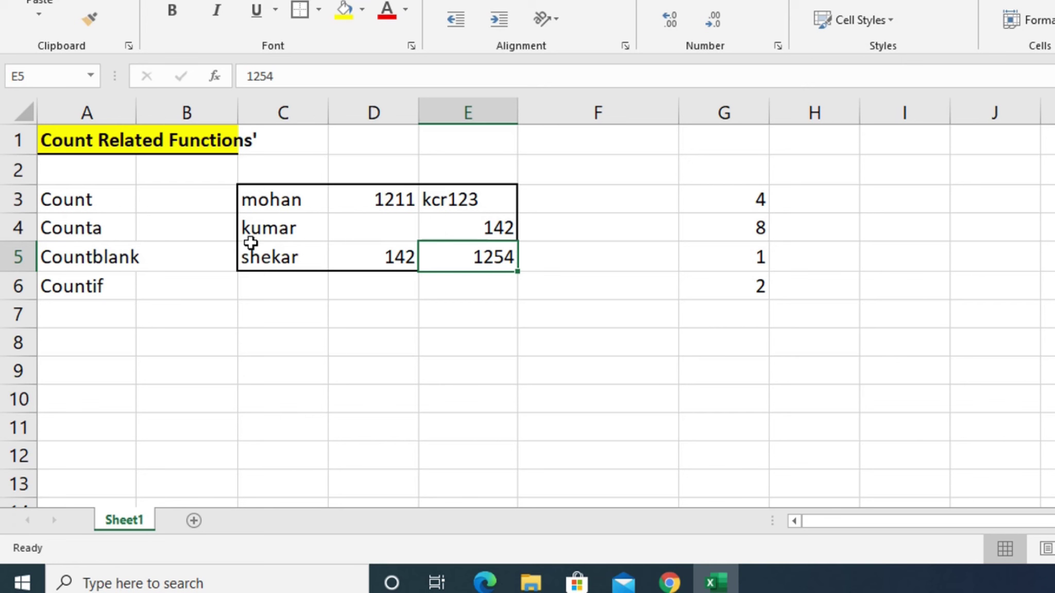
{"action": "left_click", "coordinate": [264, 256]}
{"action": "type", "text": "142"}
{"action": "key", "text": "Return"}
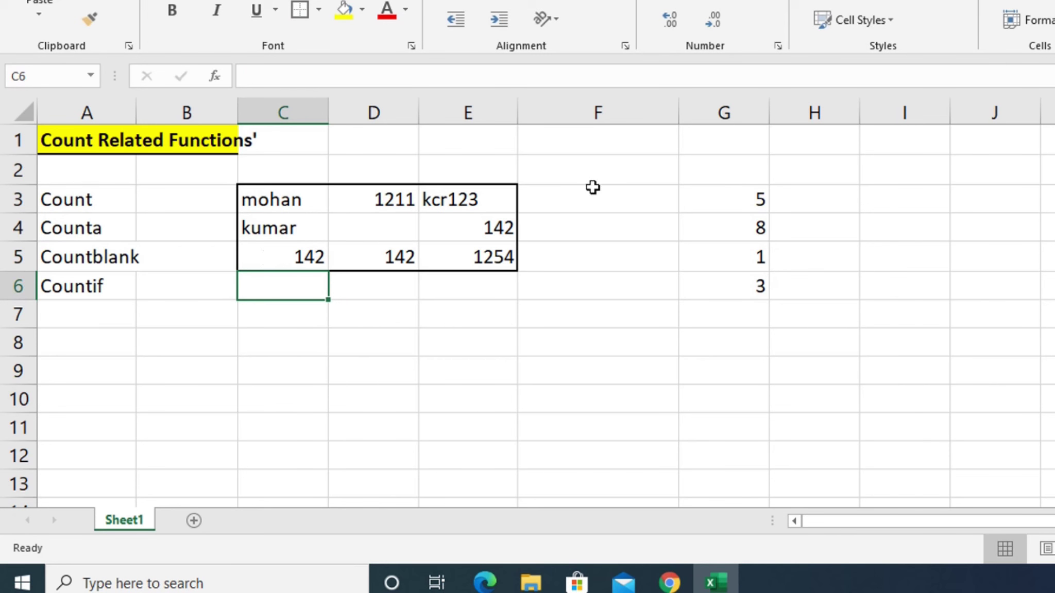
- Overwrite C5, D5 and E4 with 0, so COUNT reads 5 and COUNTIF 0
{"action": "left_click", "coordinate": [275, 247]}
{"action": "left_click", "coordinate": [344, 407]}
{"action": "left_click", "coordinate": [273, 249]}
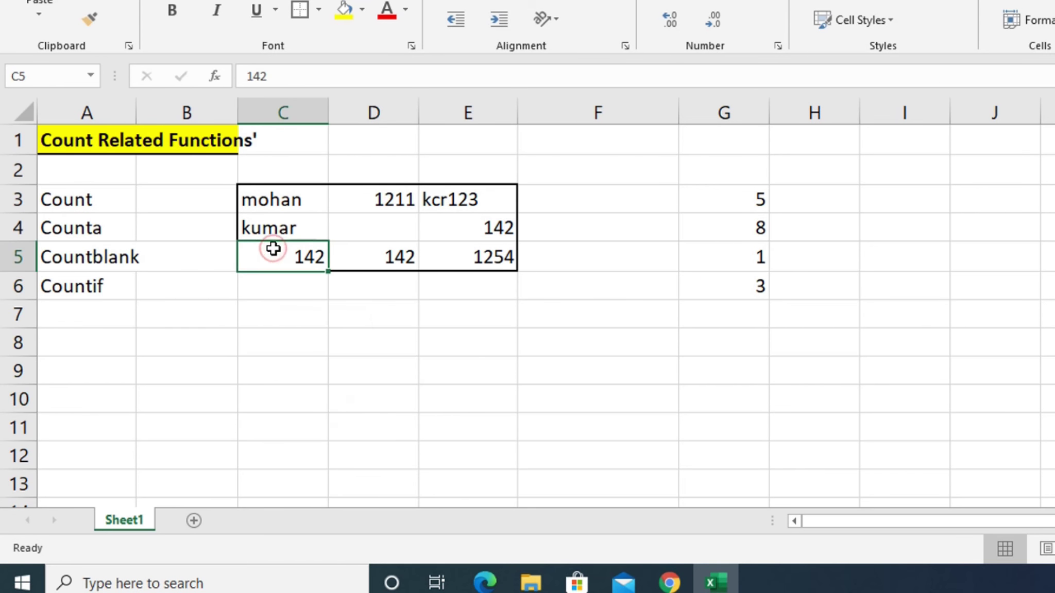
{"action": "type", "text": "0"}
{"action": "key", "text": "Return"}
{"action": "left_click", "coordinate": [276, 250]}
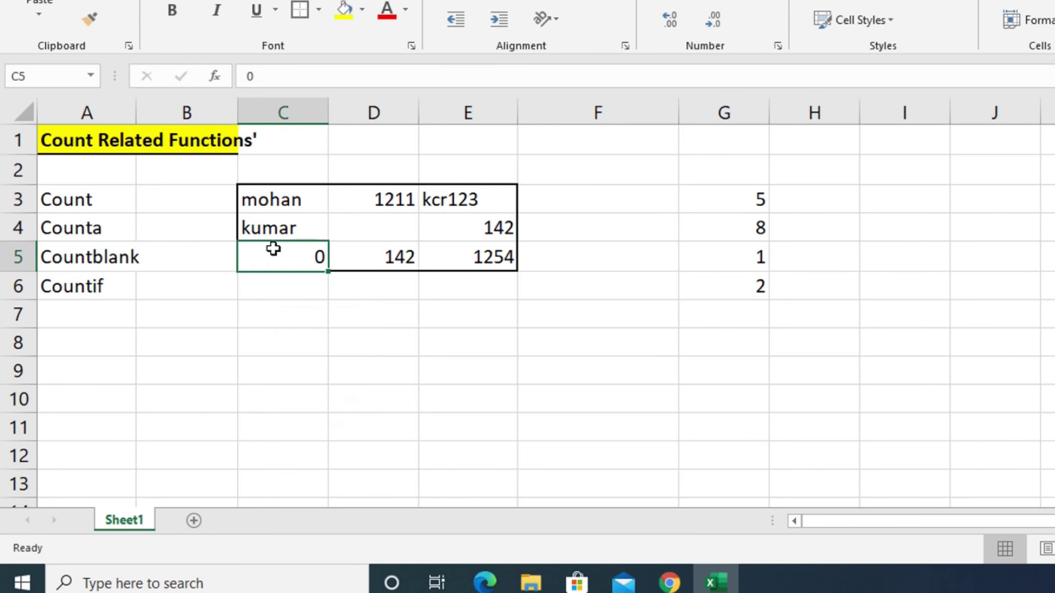
{"action": "key", "text": "Right"}
{"action": "type", "text": "0"}
{"action": "key", "text": "Return"}
{"action": "key", "text": "Up"}
{"action": "key", "text": "Up"}
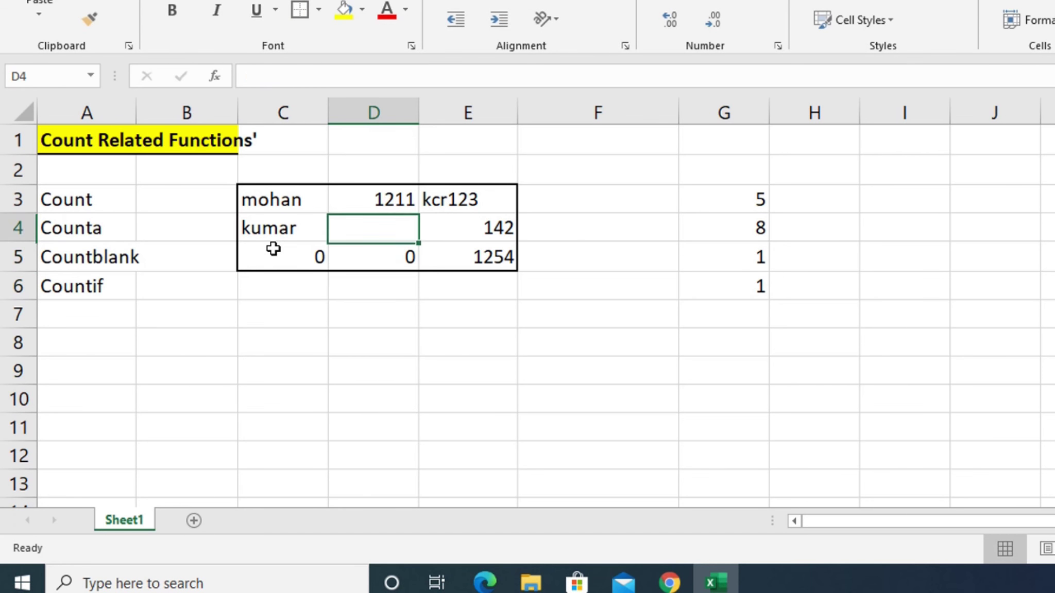
{"action": "key", "text": "Right"}
{"action": "type", "text": "0"}
{"action": "key", "text": "Return"}
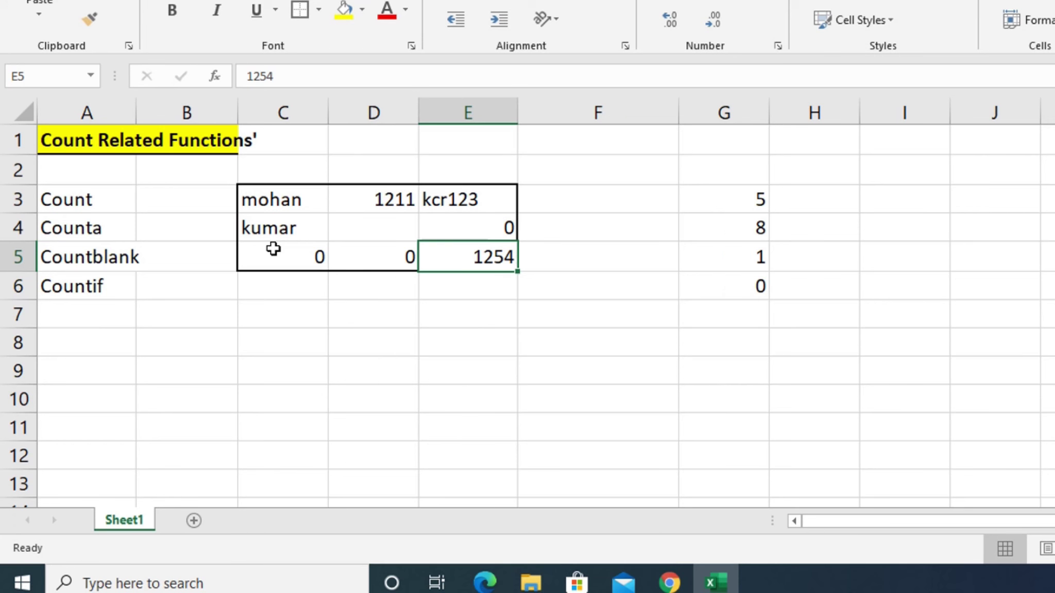